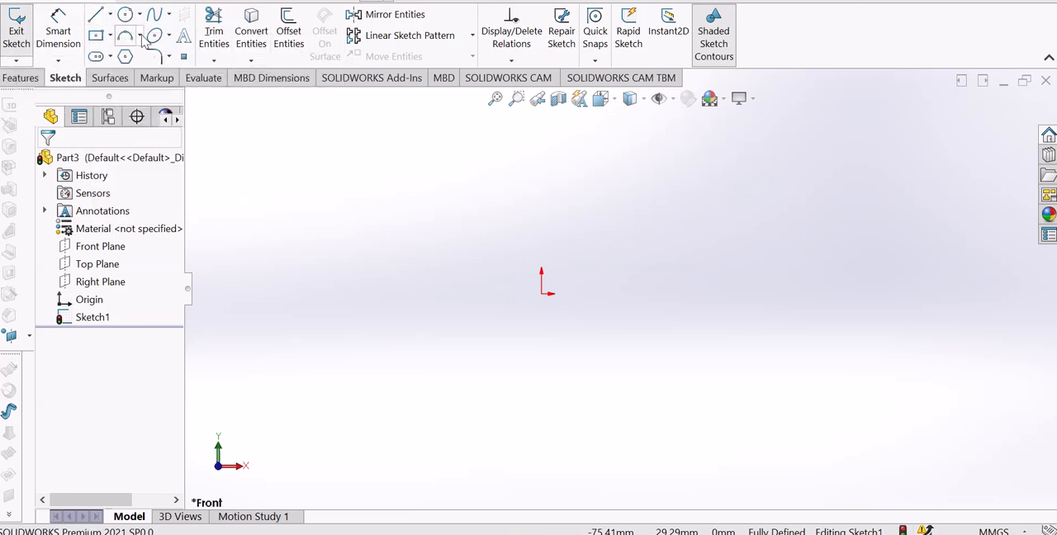
Sketch a horizontal construction centerline about 78 mm long, starting at the origin and extending in the positive X direction.
click(110, 14)
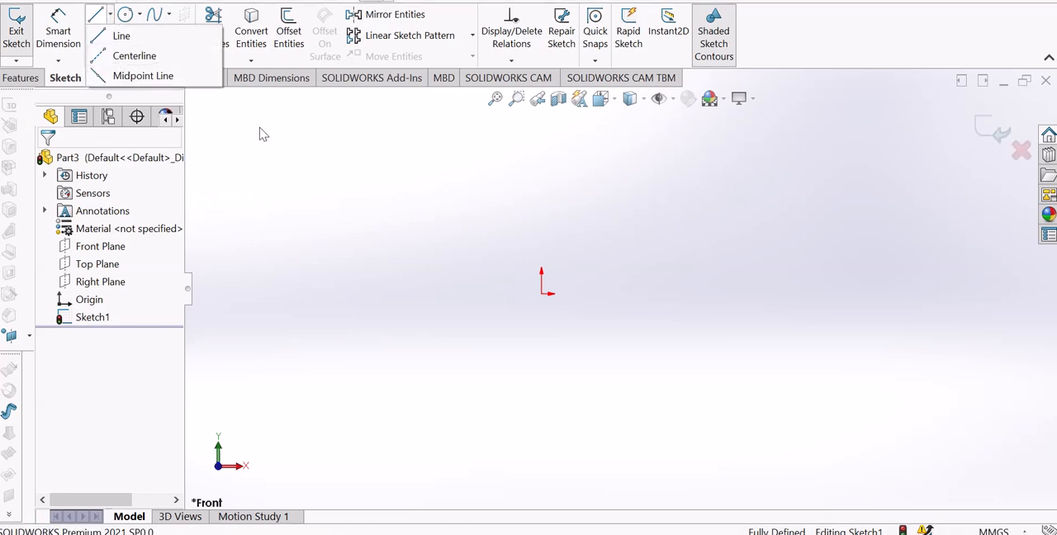
click(429, 167)
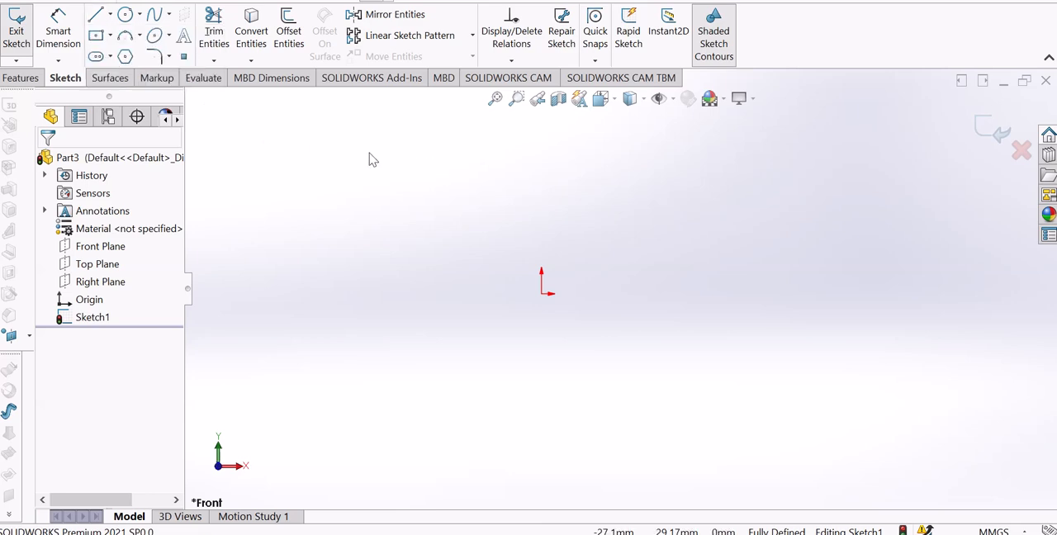
click(110, 14)
click(132, 56)
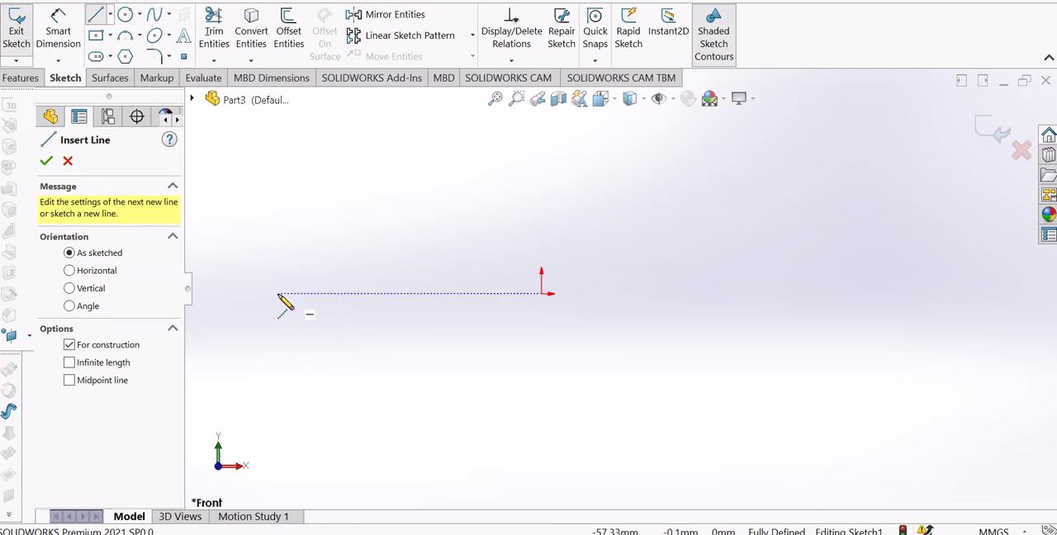
click(542, 293)
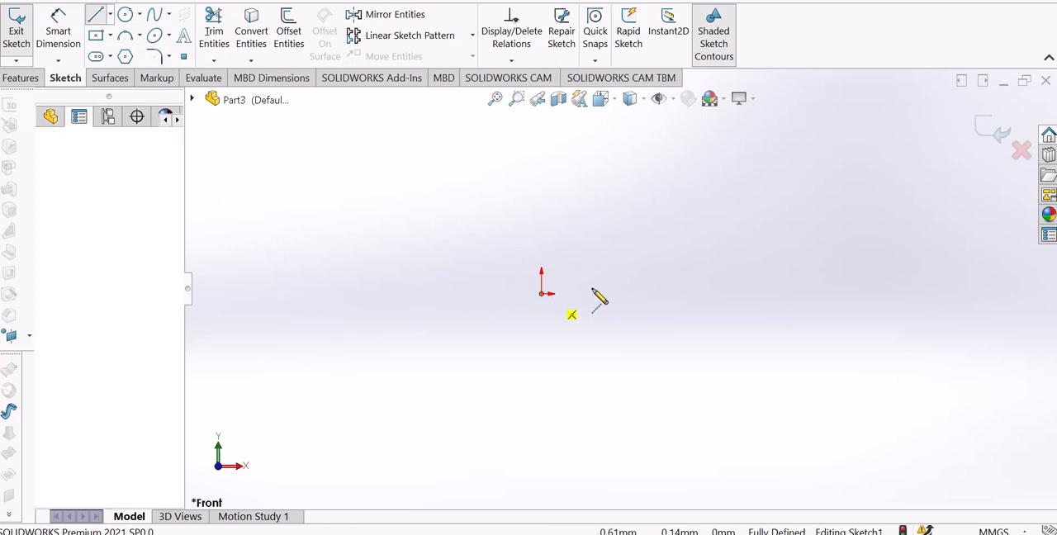
click(906, 301)
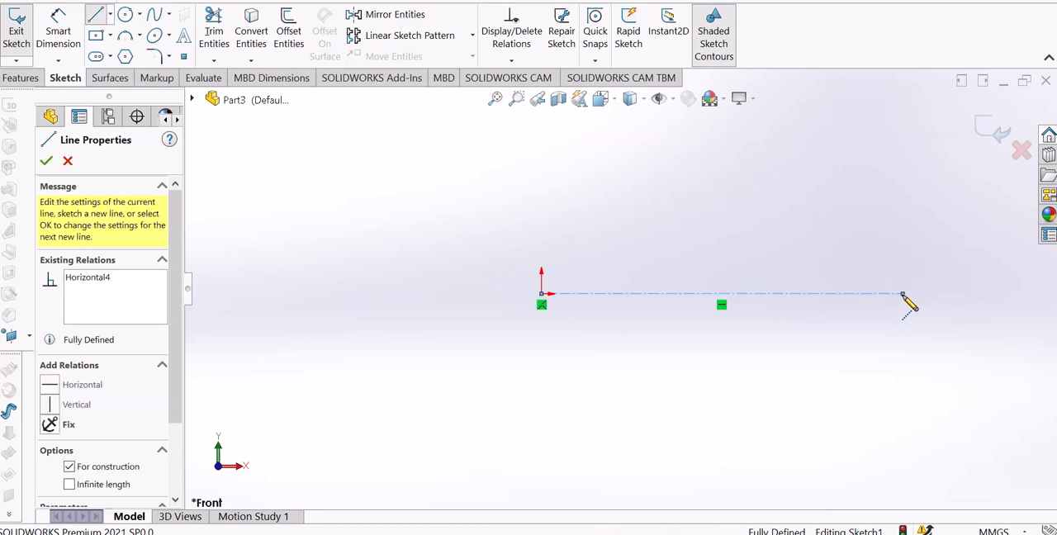
right_click(904, 301)
click(916, 309)
key(f)
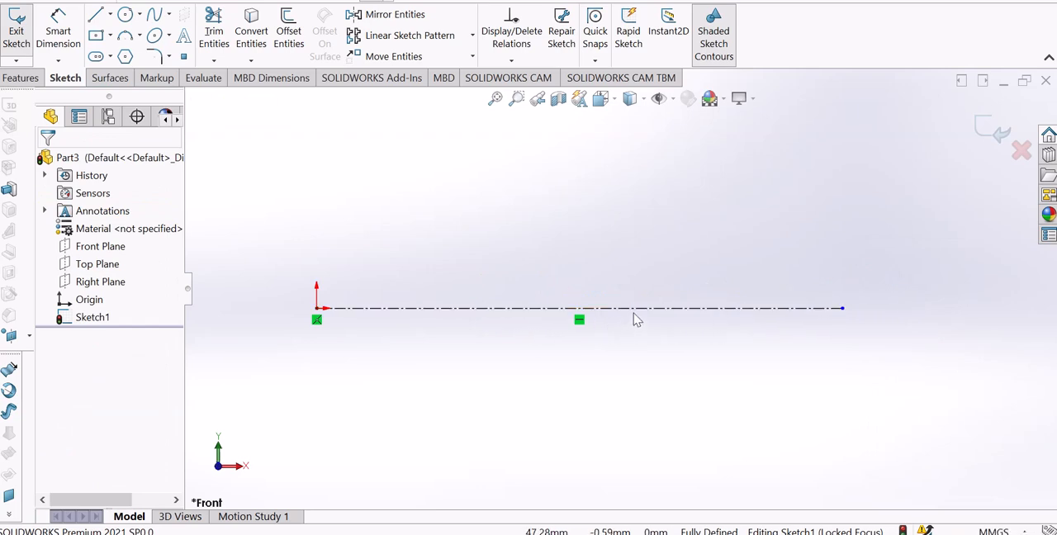
scroll(577, 319, down, 3)
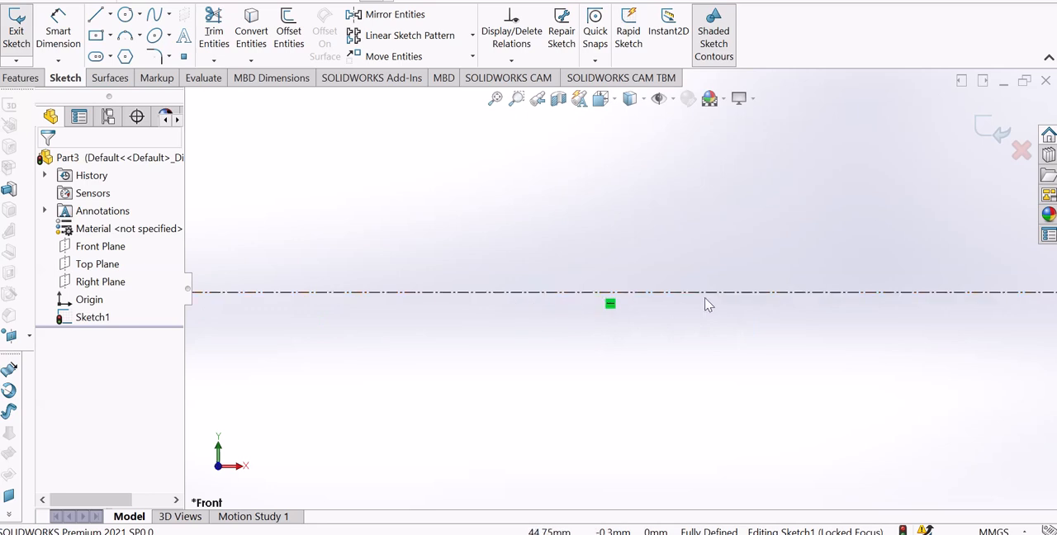
scroll(706, 299, up, 3)
scroll(688, 221, down, 1)
scroll(688, 221, down, 1)
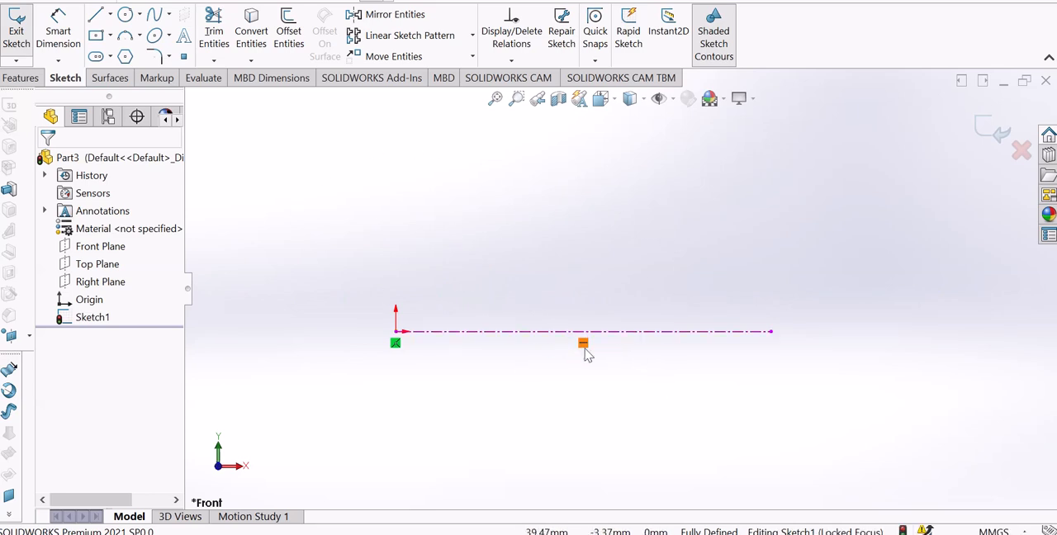
scroll(585, 354, down, 2)
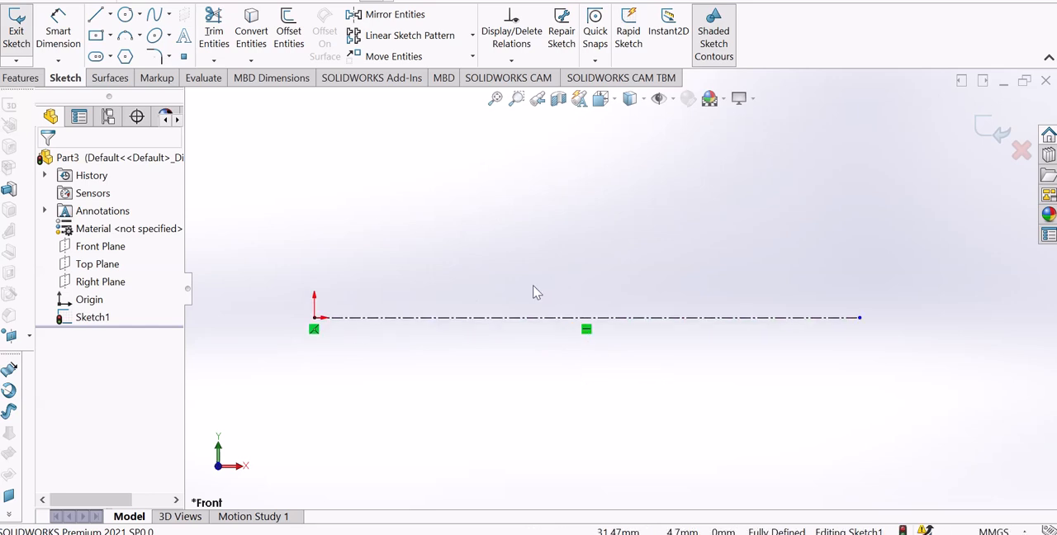
scroll(569, 330, up, 1)
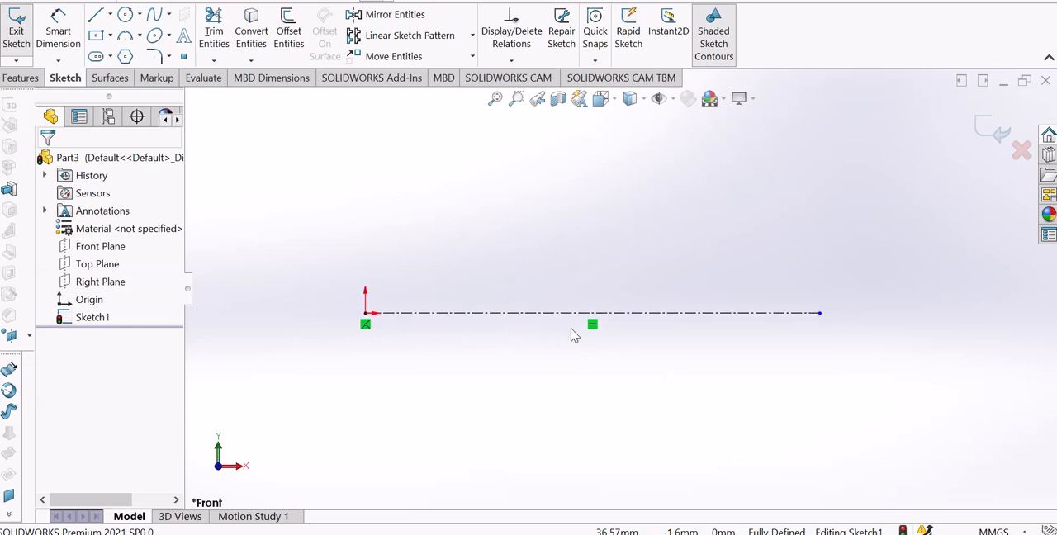
scroll(583, 300, down, 1)
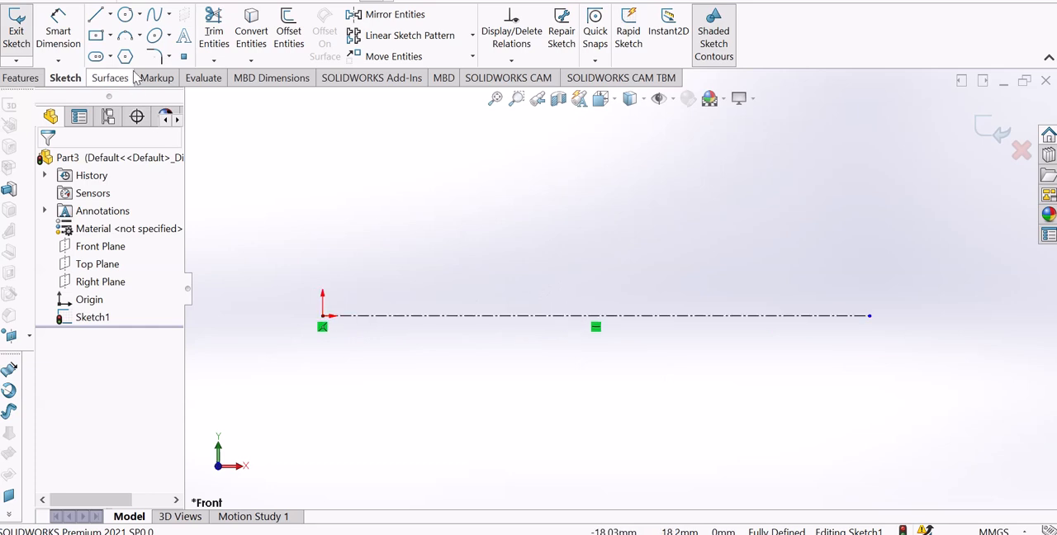
Sketch a solid horizontal line about 63 mm long above the centerline.
click(110, 15)
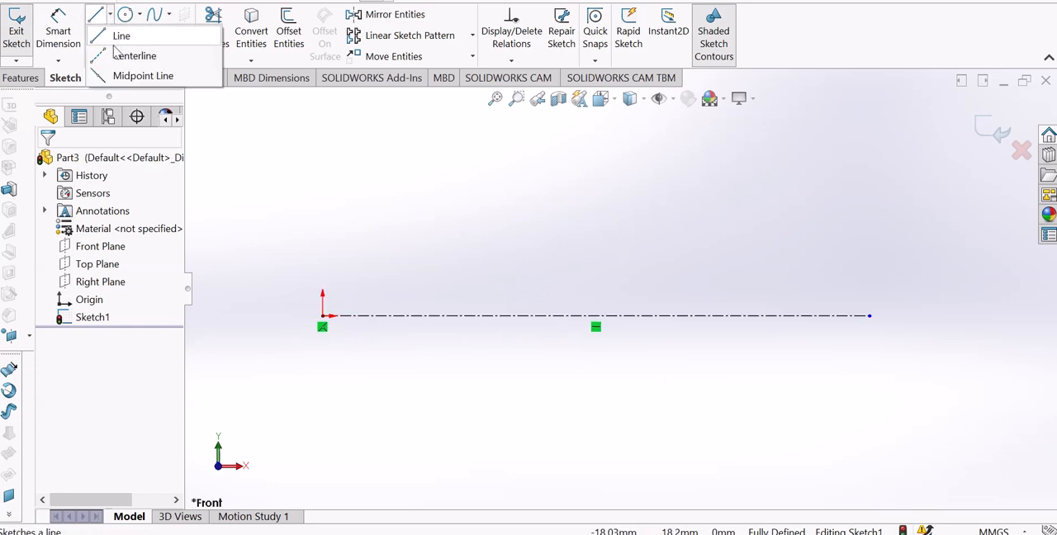
click(121, 35)
click(311, 161)
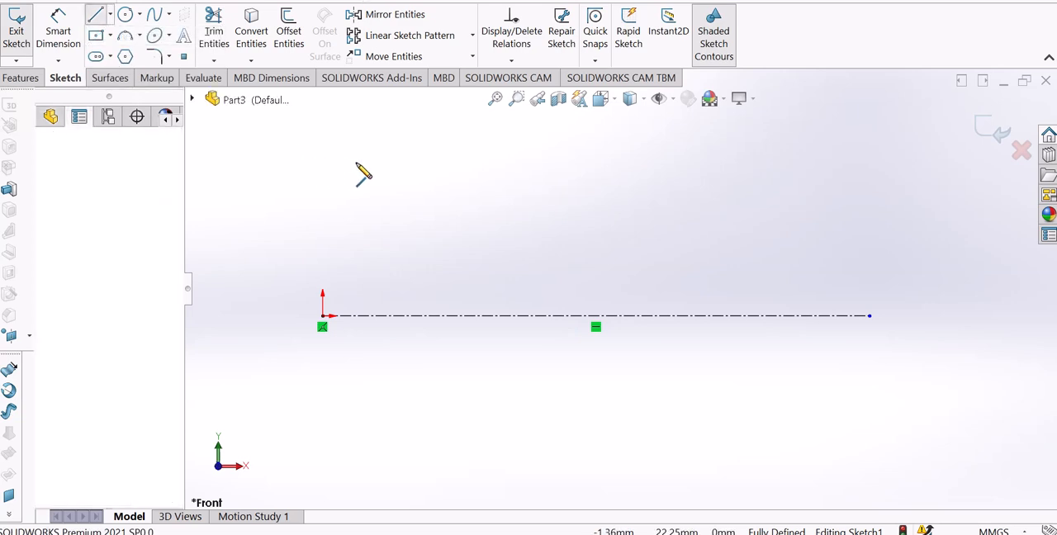
click(752, 160)
right_click(752, 162)
click(781, 171)
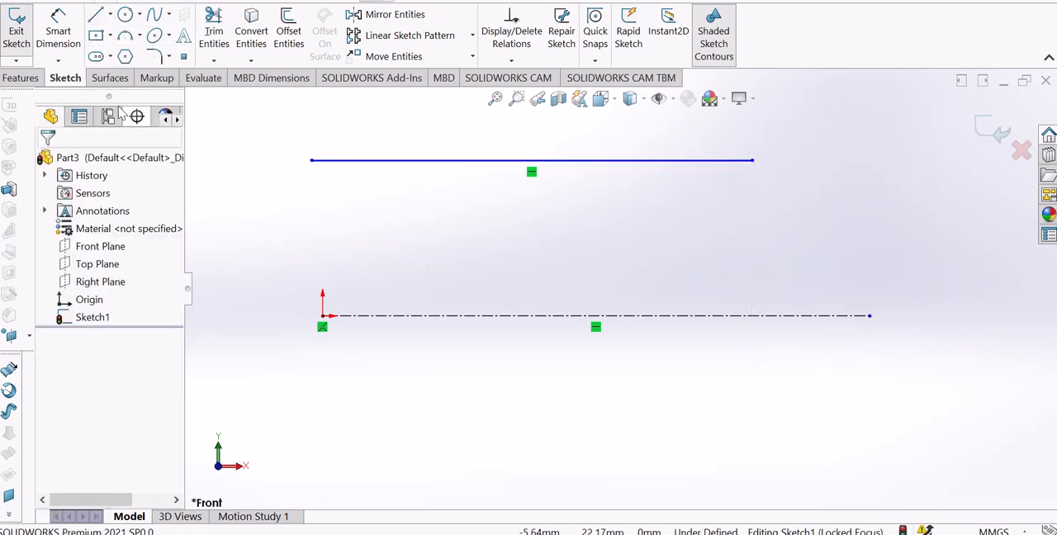
Sketch a solid vertical line that crosses the horizontal line near its middle and ends above the centerline.
click(110, 14)
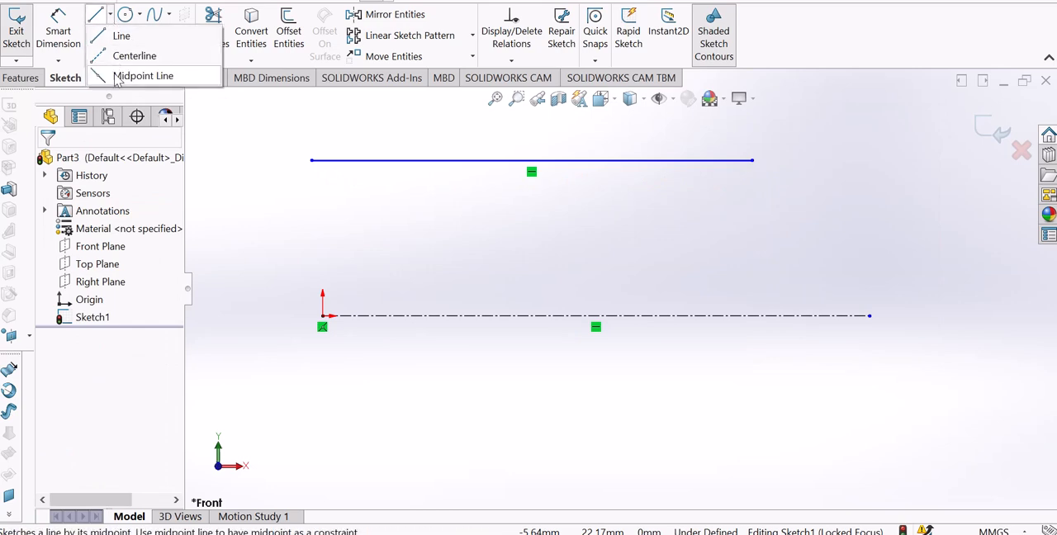
click(115, 36)
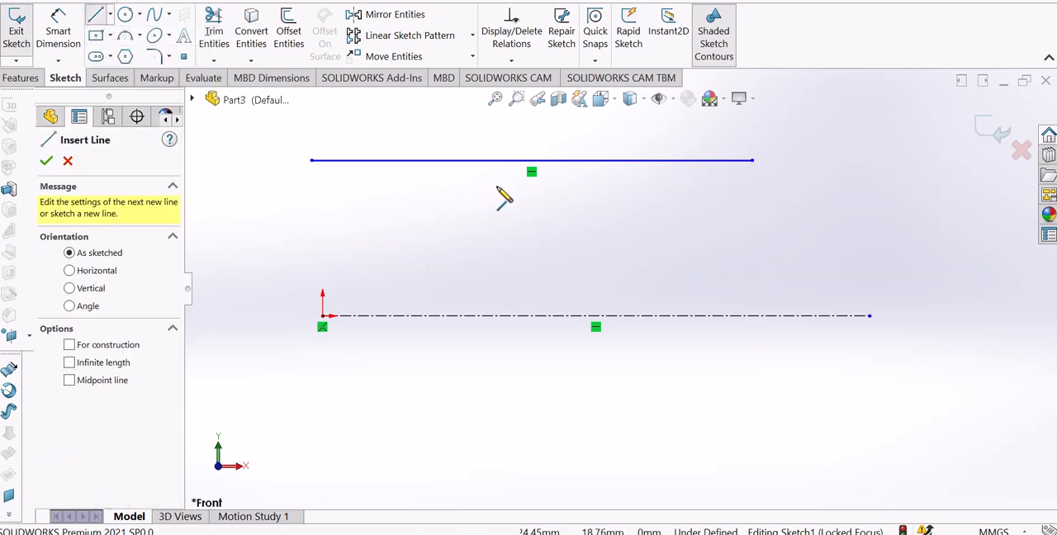
scroll(504, 198, up, 4)
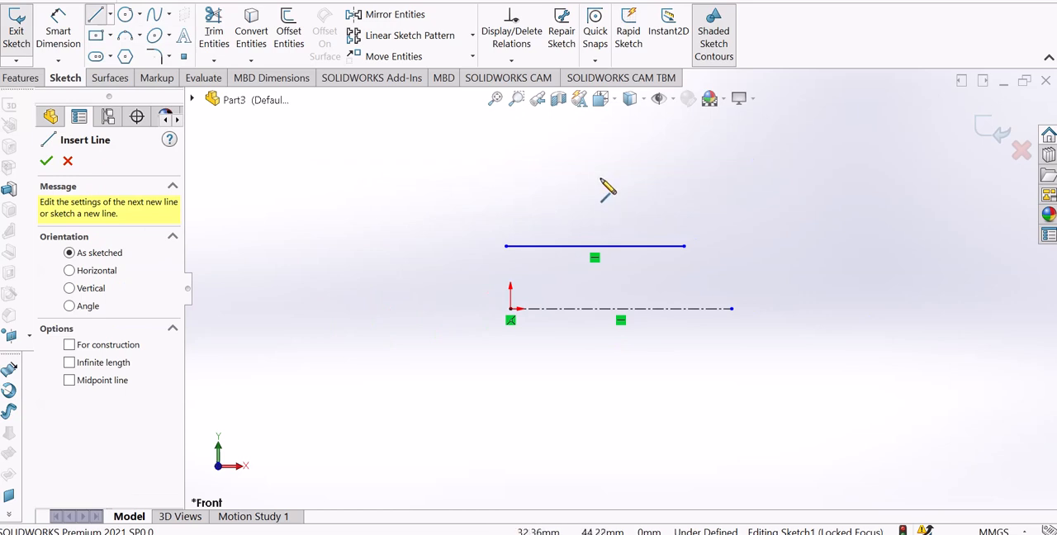
drag(600, 178, 601, 275)
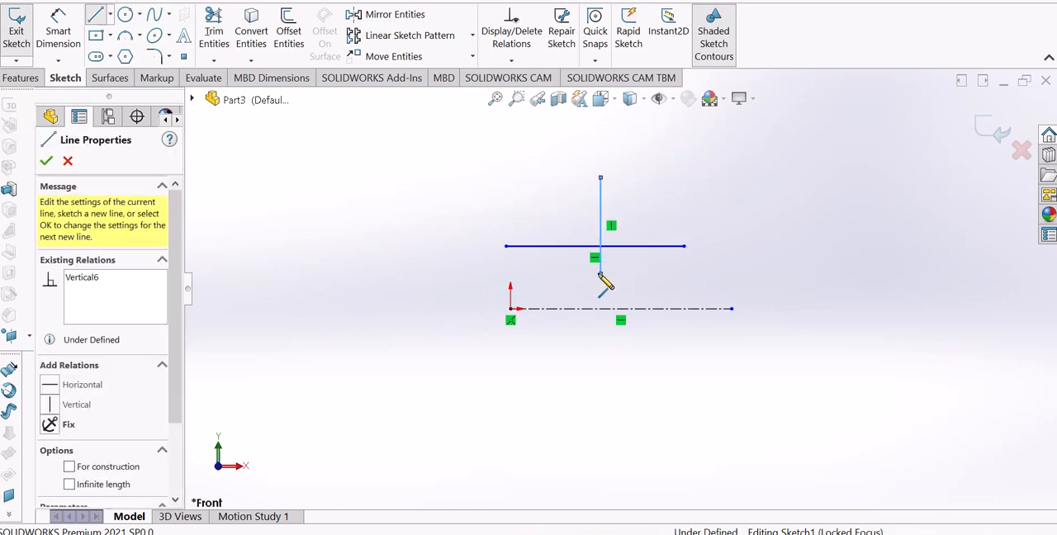
right_click(601, 275)
click(638, 283)
scroll(628, 252, down, 3)
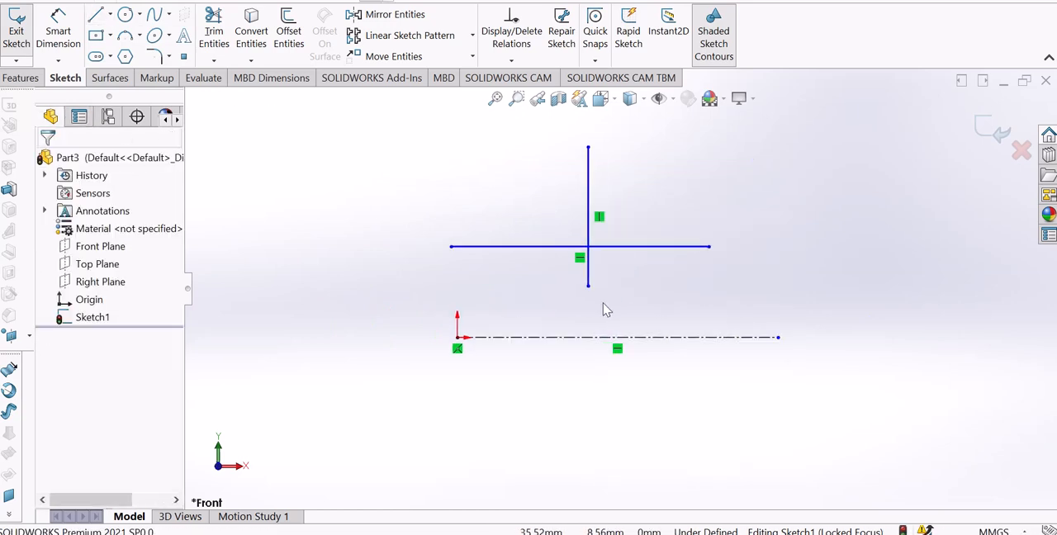
Shift the vertical line slightly in positive X and stretch its lower endpoint past the centerline to about Y -22 mm.
drag(588, 286, 583, 312)
click(561, 291)
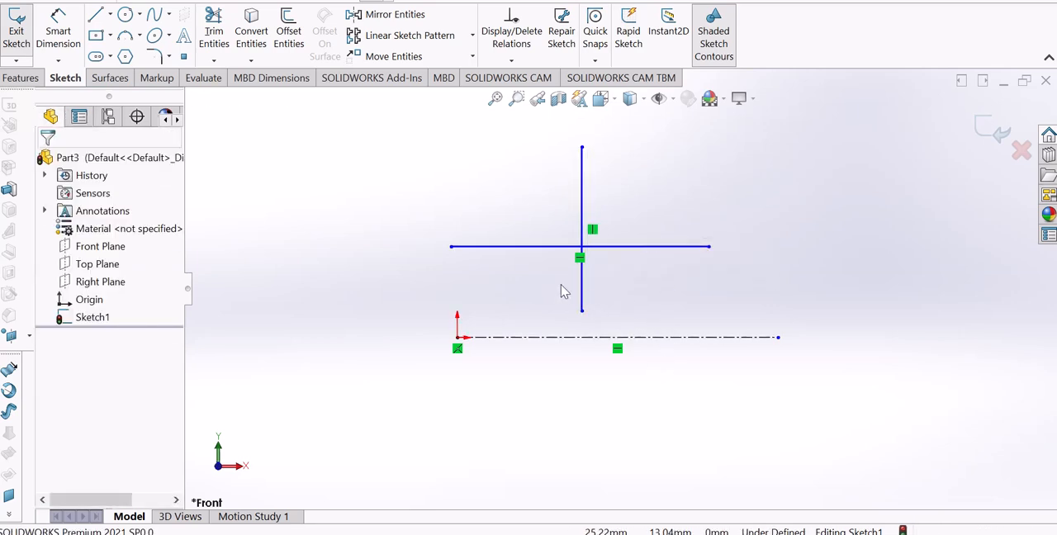
scroll(636, 292, down, 5)
scroll(635, 281, up, 5)
scroll(637, 269, down, 1)
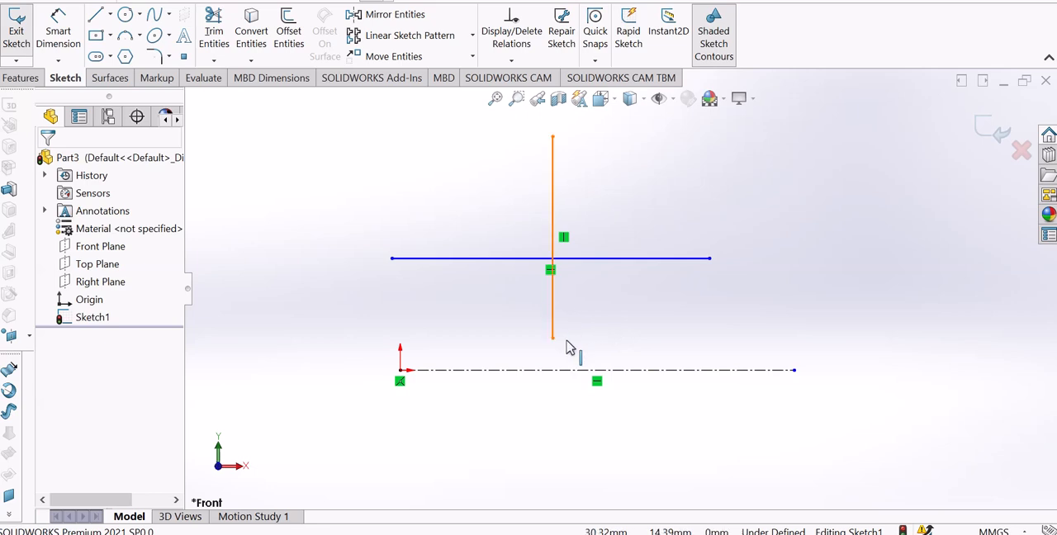
drag(569, 345, 587, 402)
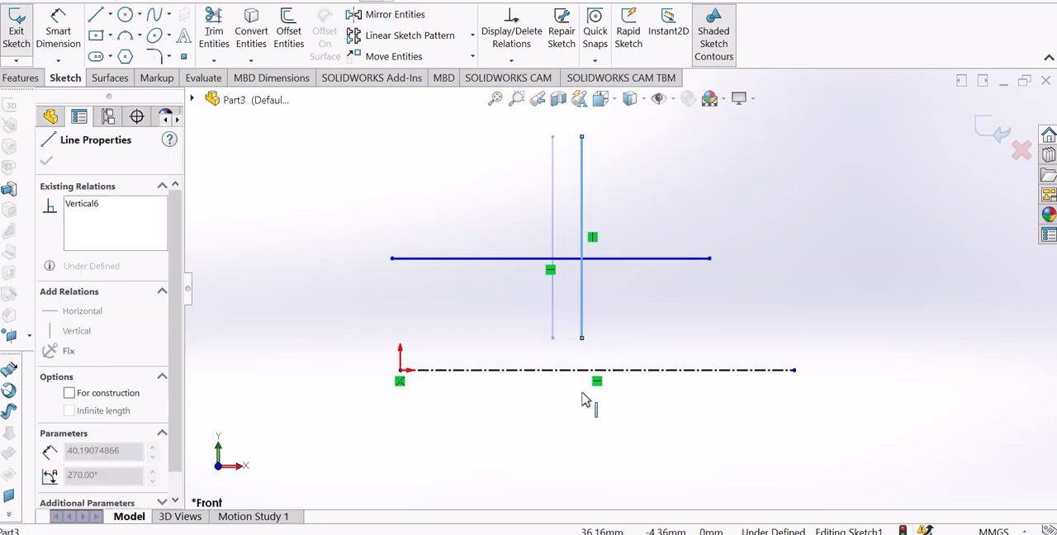
click(649, 434)
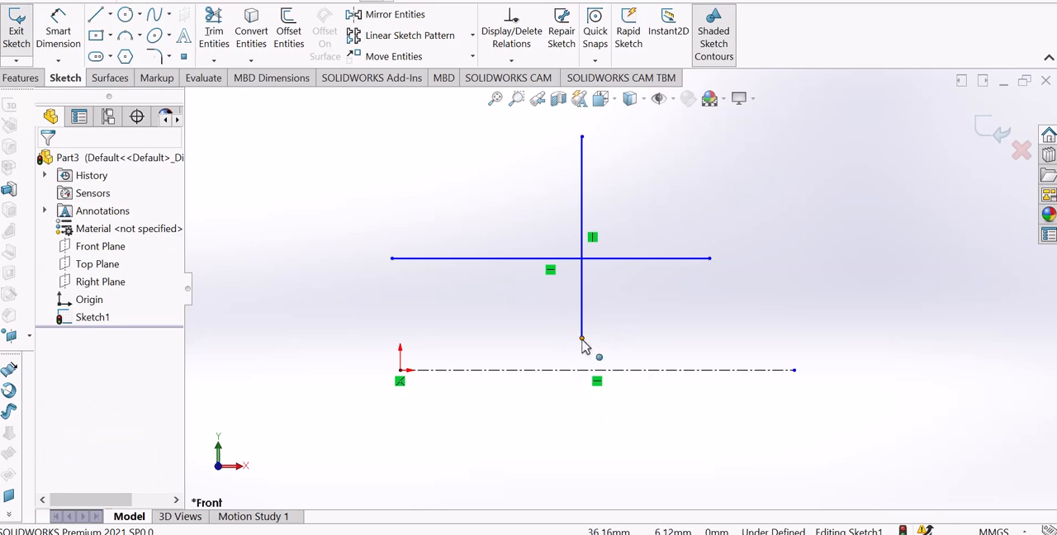
drag(583, 345, 588, 487)
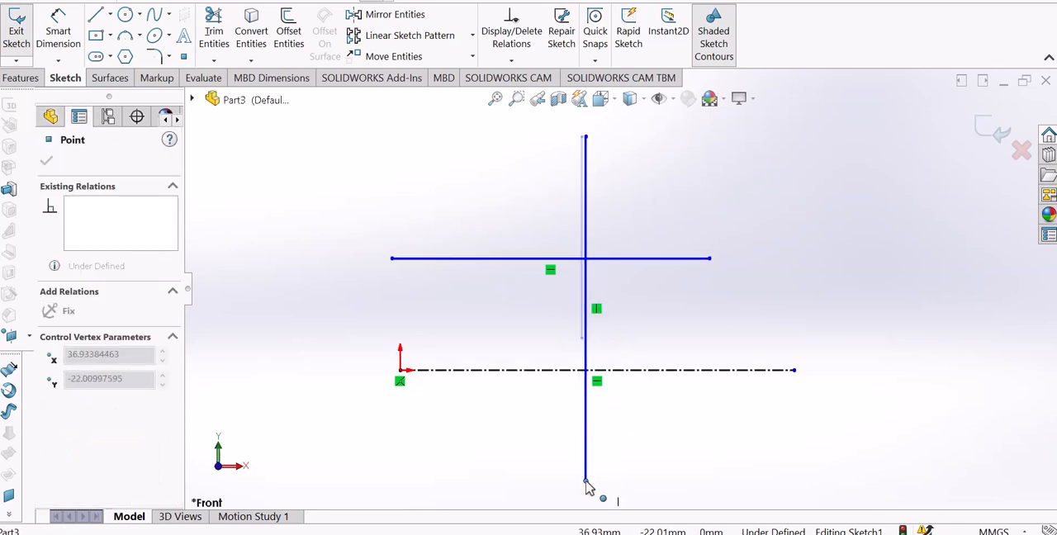
click(669, 468)
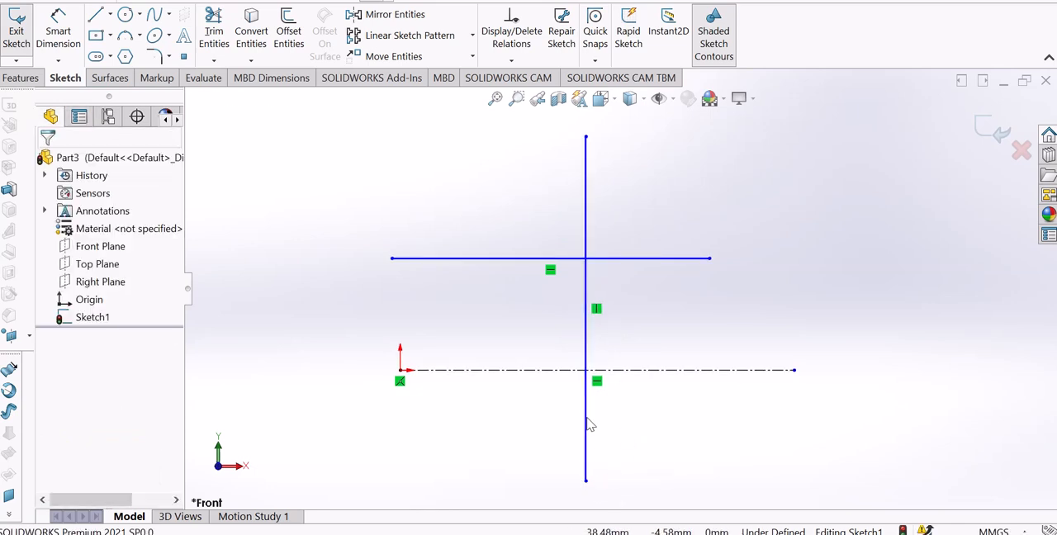
Move the solid horizontal line down to about 10 mm above the centerline.
drag(503, 260, 573, 323)
click(570, 353)
Try a collinear relation between the solid horizontal line and the centerline, and undo it.
scroll(575, 345, down, 4)
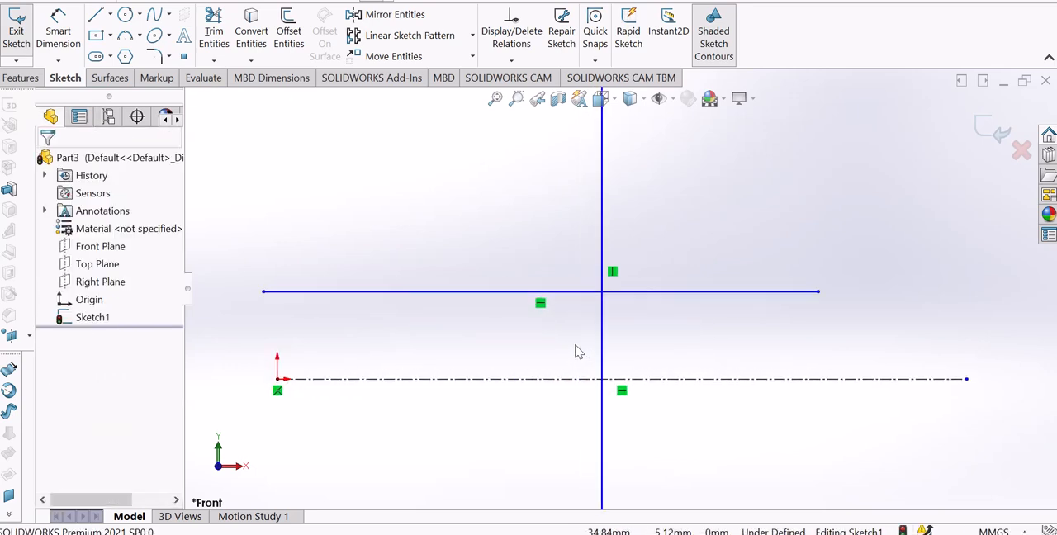
scroll(575, 345, up, 2)
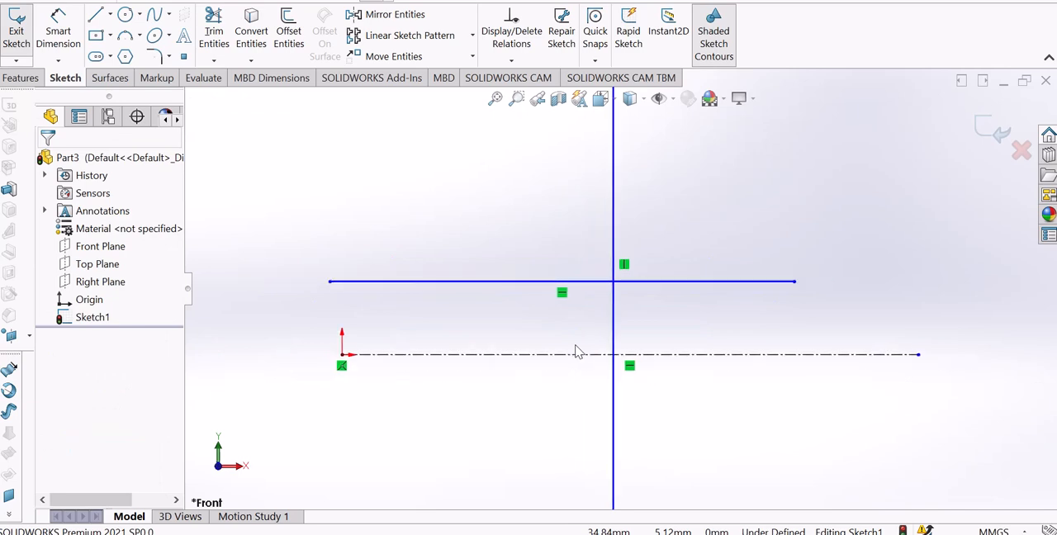
click(474, 283)
click(510, 356)
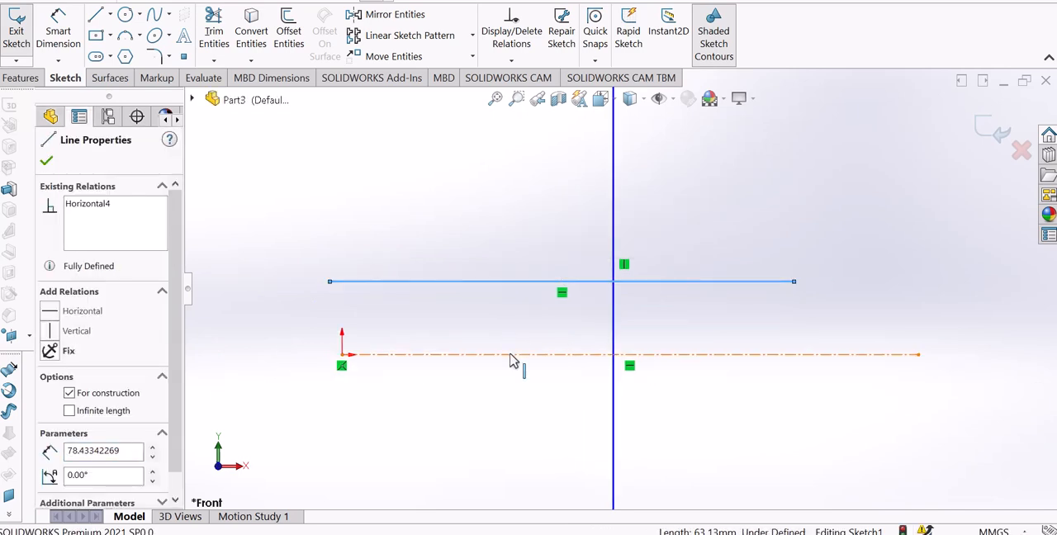
ctrl+click(510, 356)
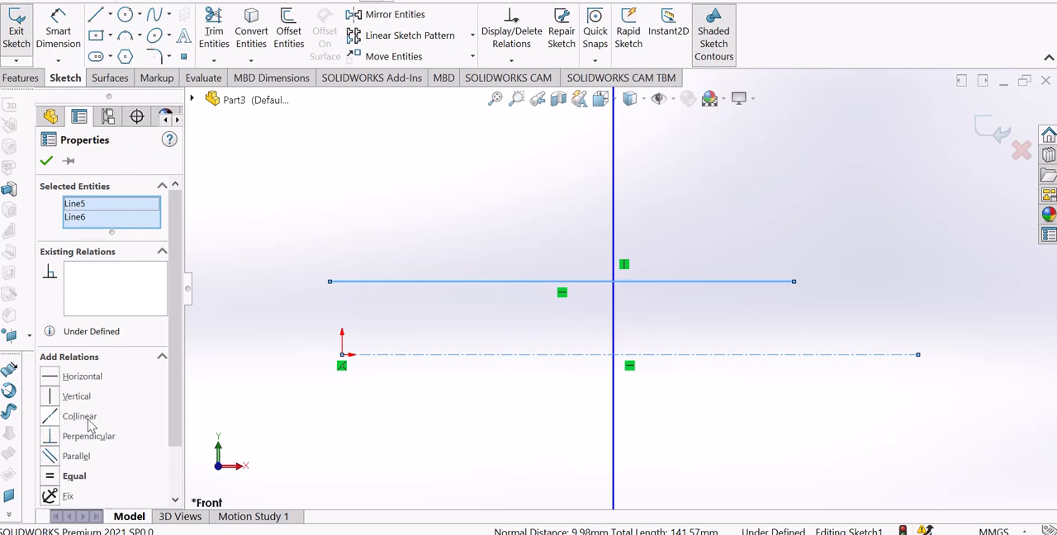
click(50, 417)
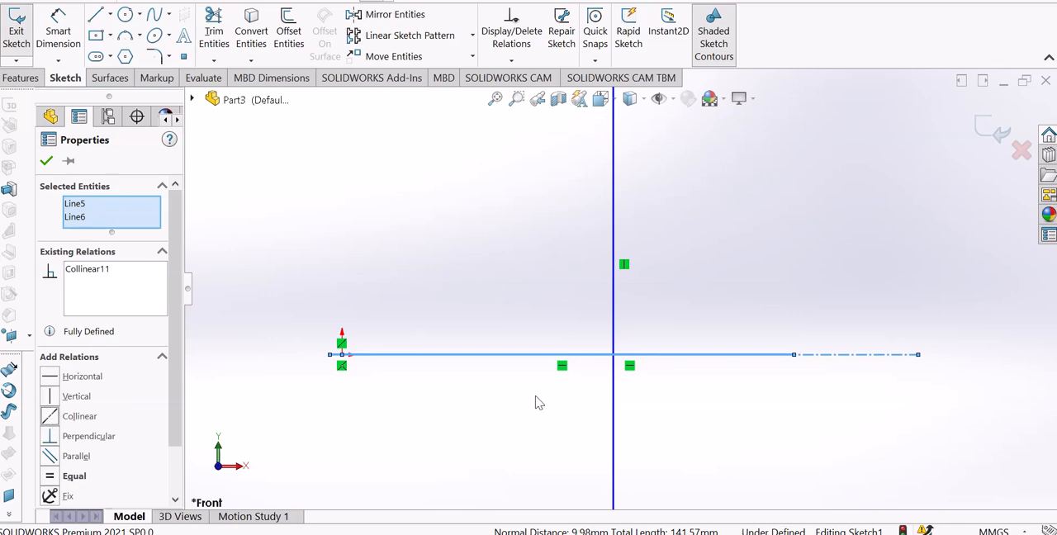
click(499, 401)
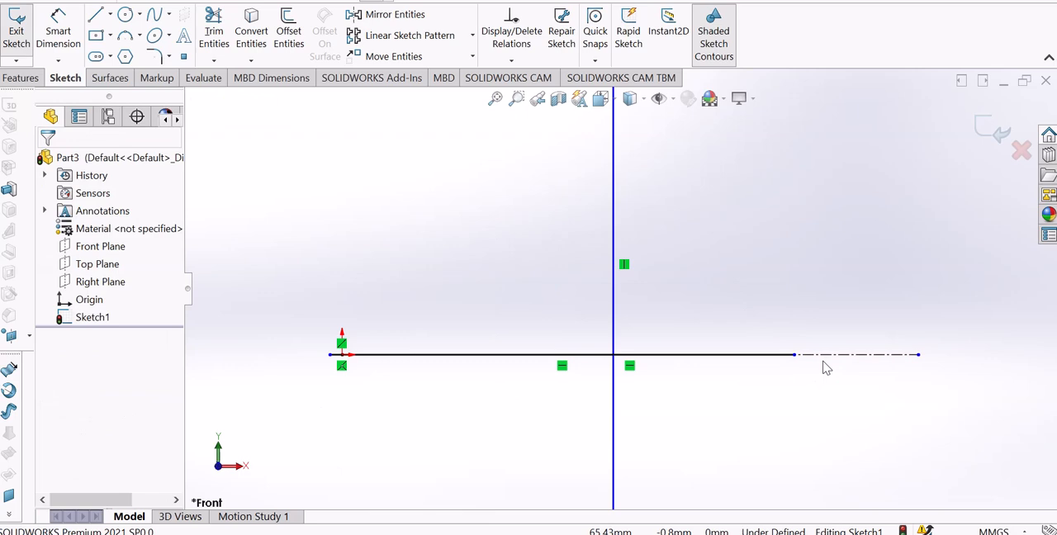
key(ctrl+z)
click(792, 330)
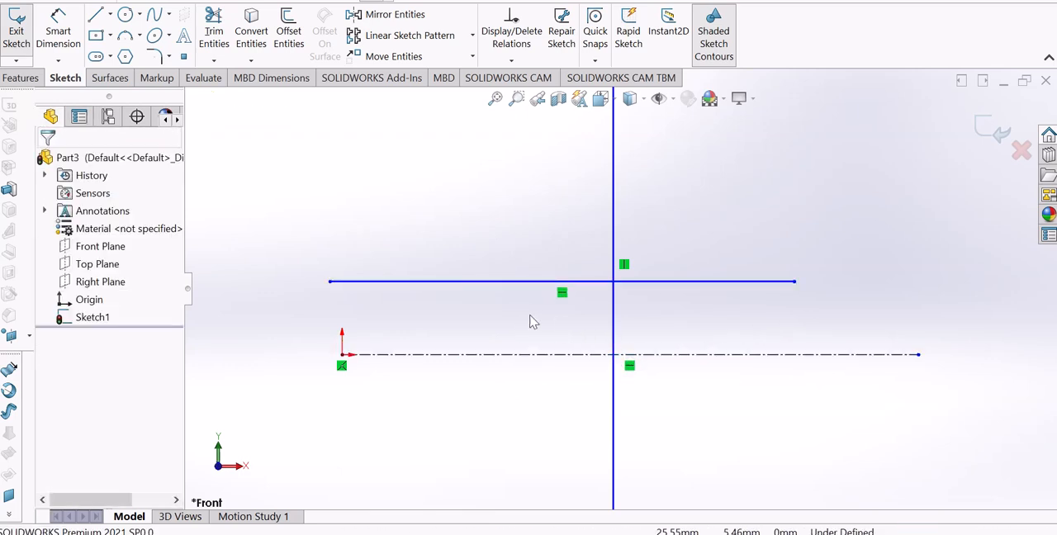
Add a collinear relation between the solid horizontal line and the centerline.
click(514, 282)
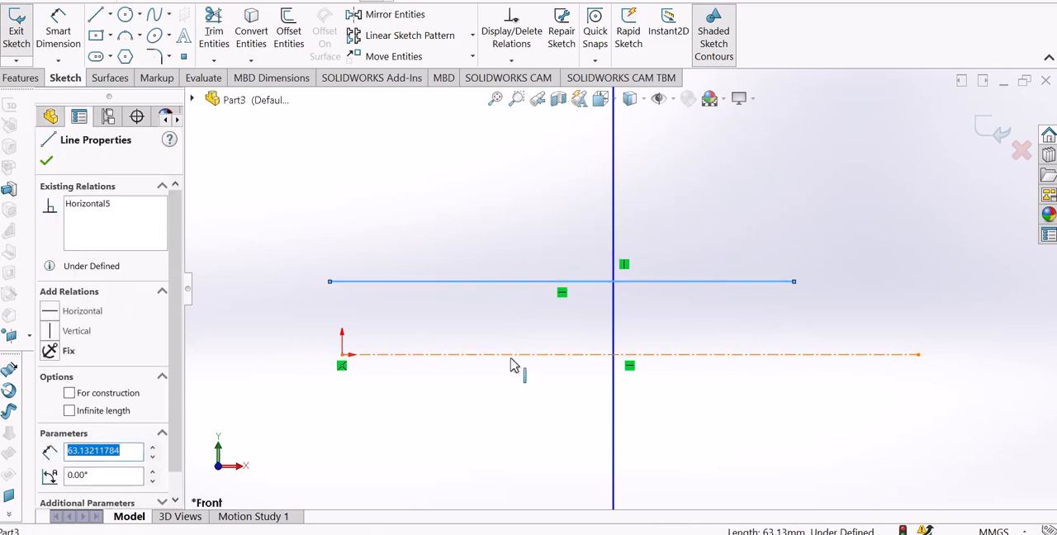
ctrl+click(512, 355)
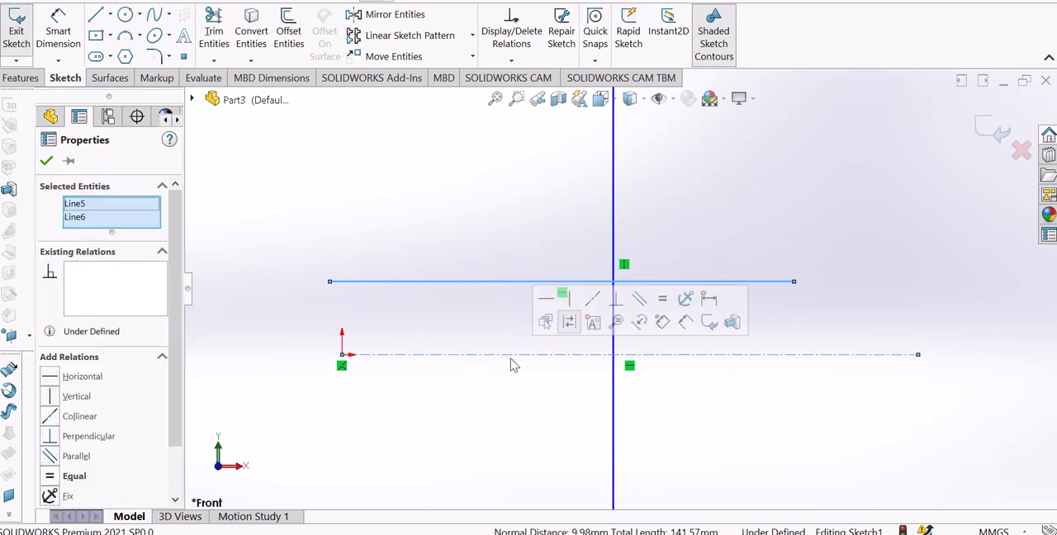
click(51, 417)
click(345, 436)
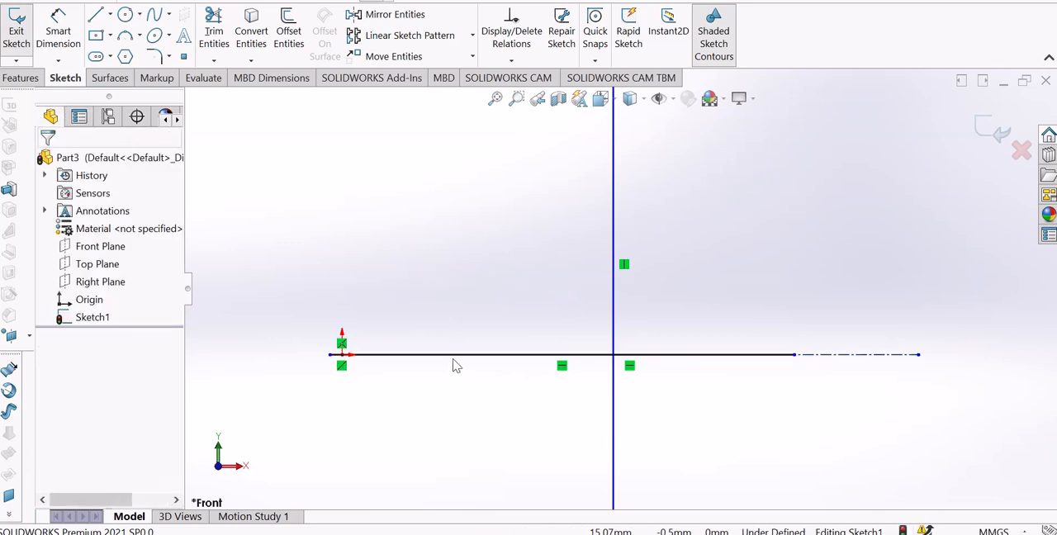
Move the solid horizontal line's left endpoint onto the origin.
key(f)
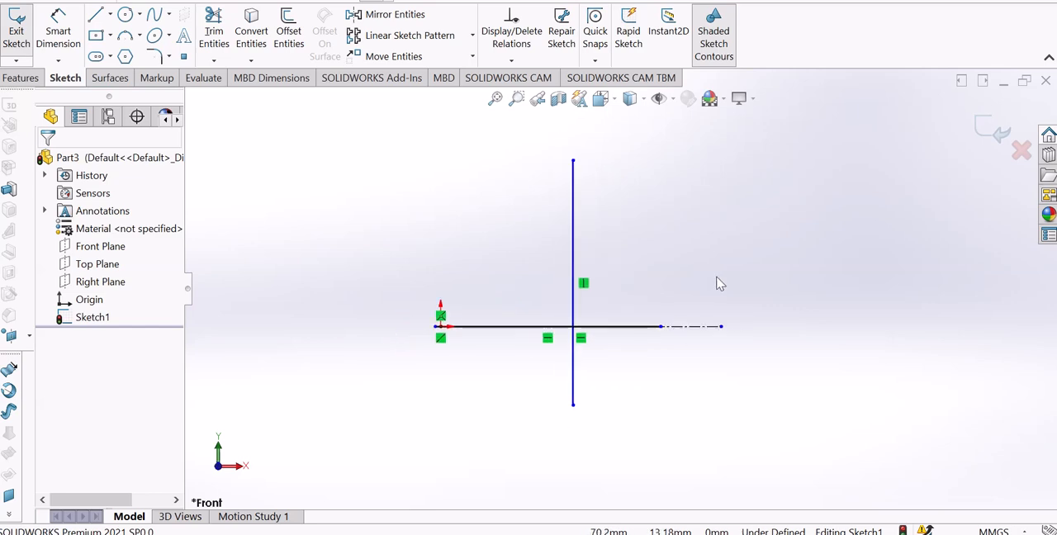
scroll(661, 373, down, 2)
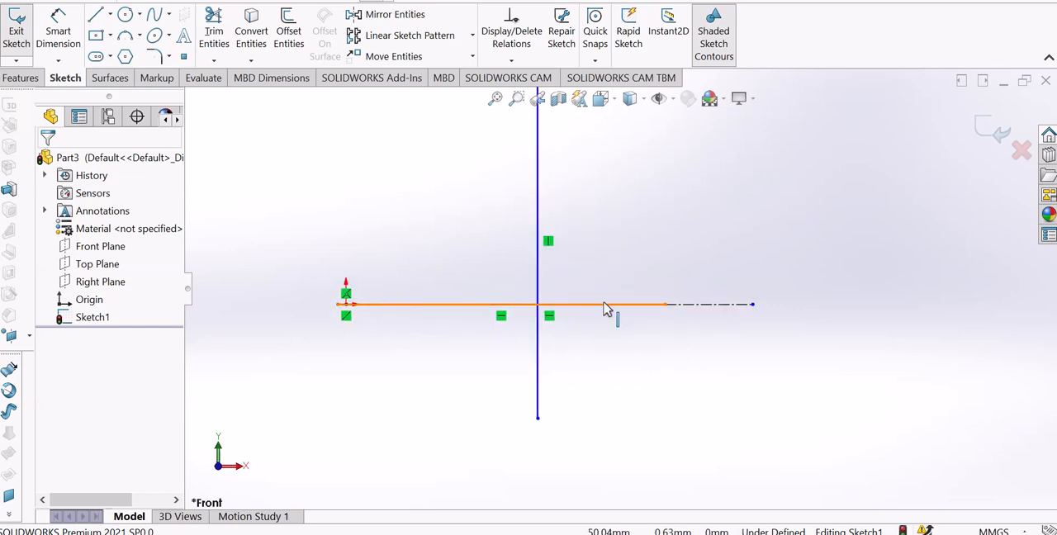
scroll(372, 311, down, 5)
drag(356, 301, 380, 297)
scroll(682, 380, up, 10)
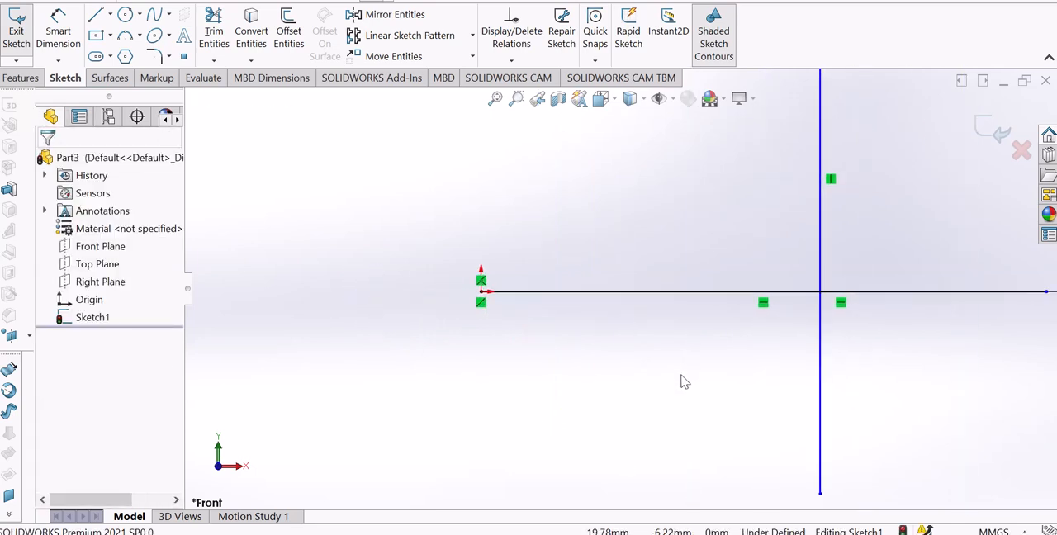
Shorten the vertical line to about 43 mm by lowering its upper endpoint, shifting the line slightly in negative X.
scroll(573, 201, down, 1)
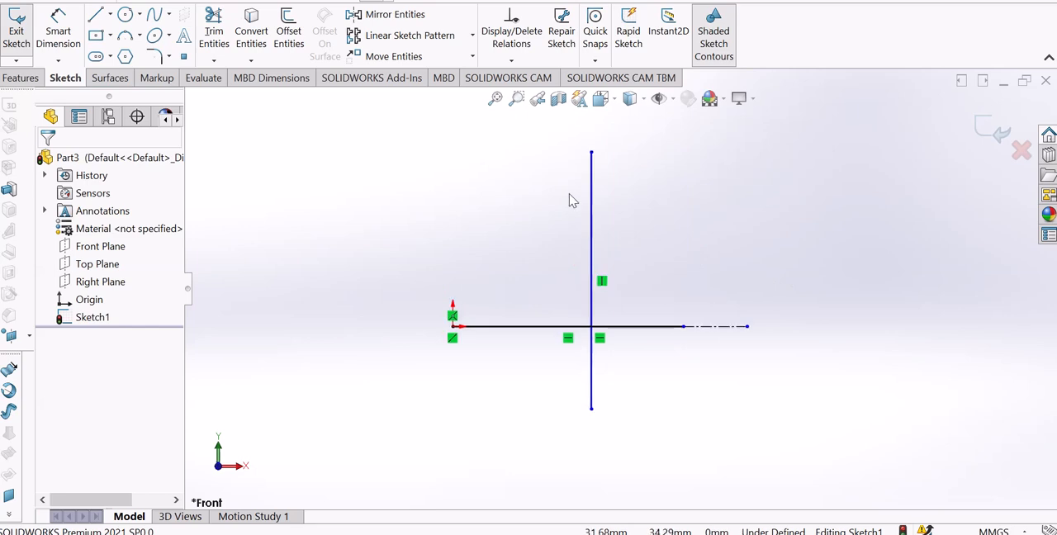
drag(591, 155, 578, 248)
click(652, 267)
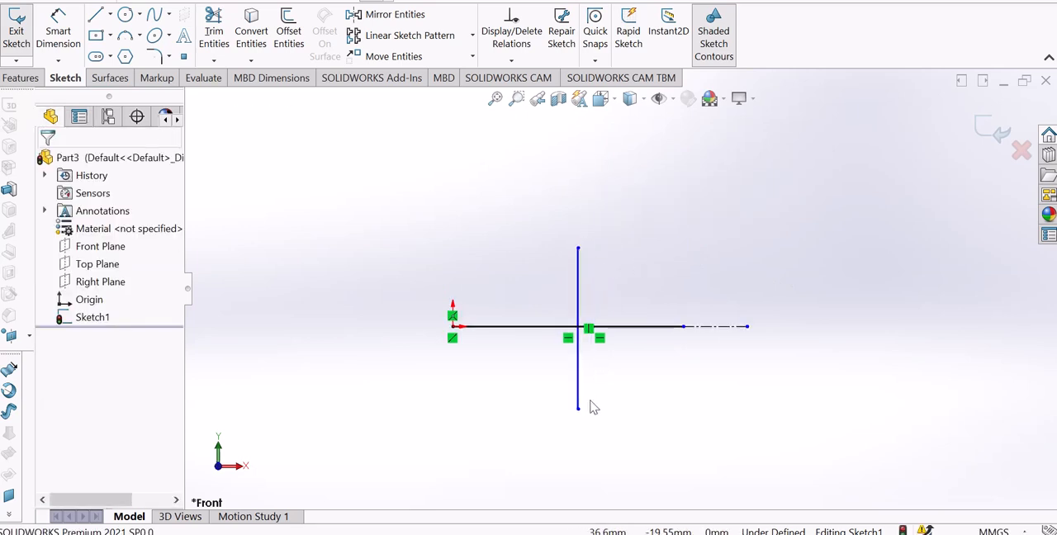
scroll(592, 399, up, 2)
scroll(593, 363, down, 3)
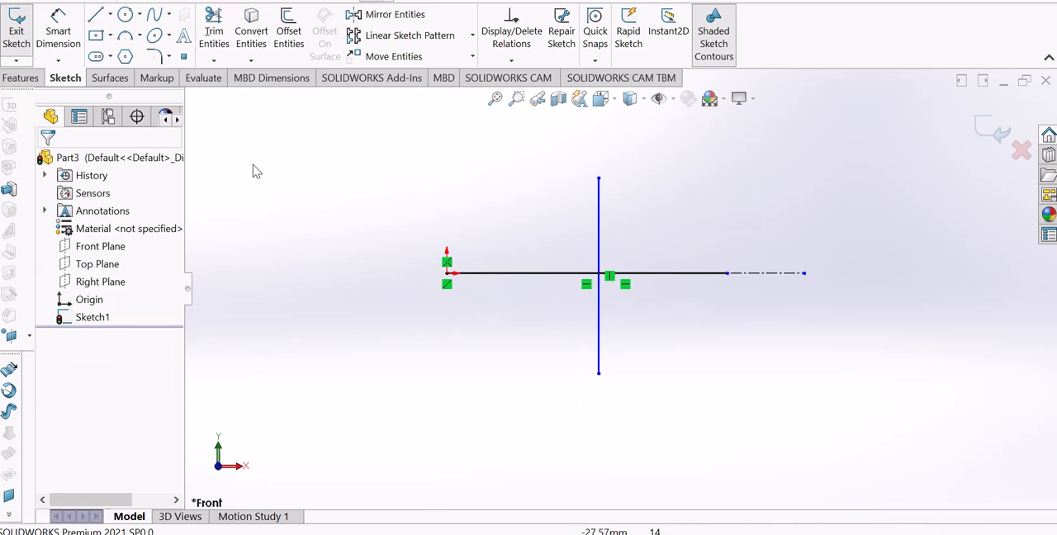
Dimension the solid horizontal line's length as 50 mm, placing the dimension below it.
click(58, 33)
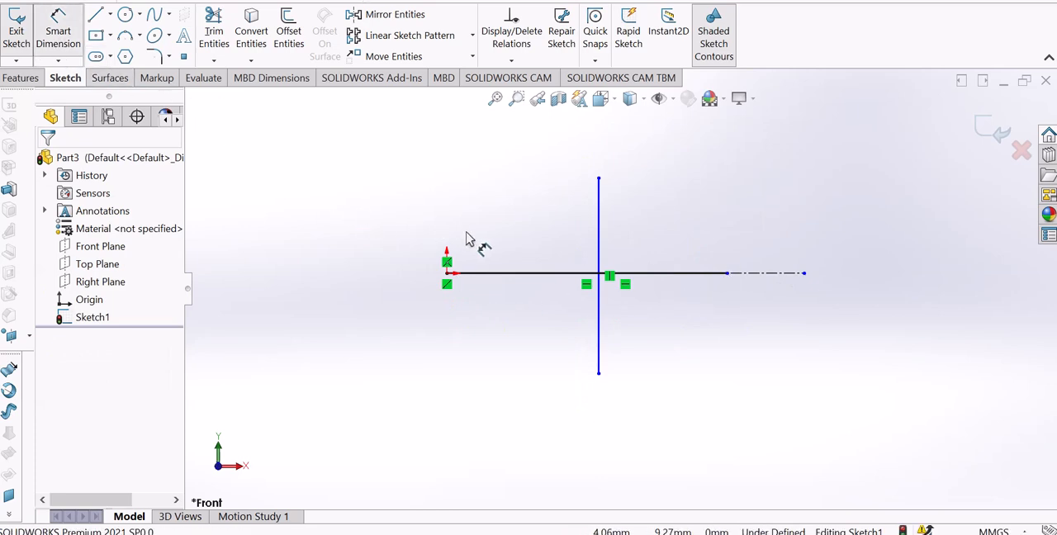
click(491, 277)
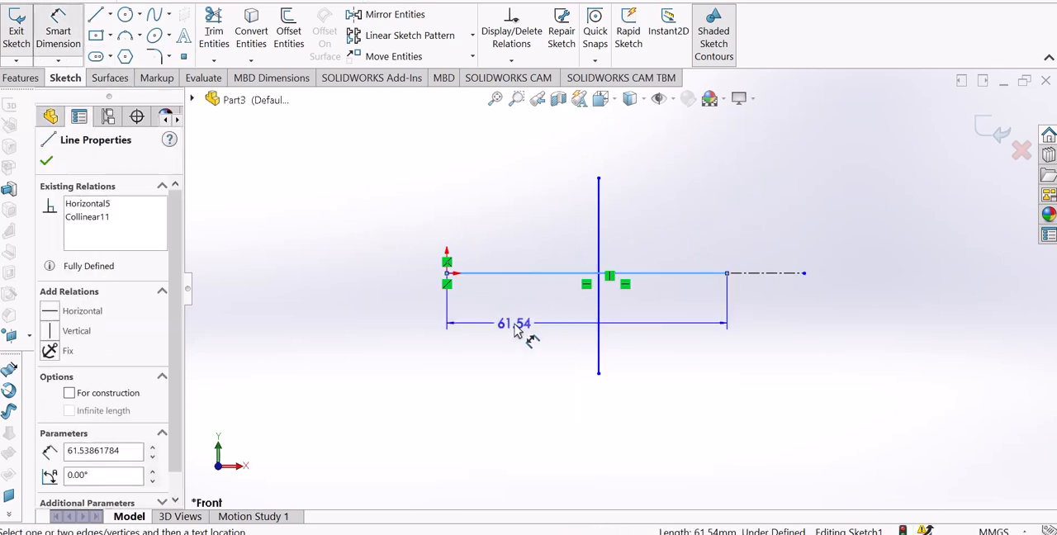
click(520, 332)
text(50)
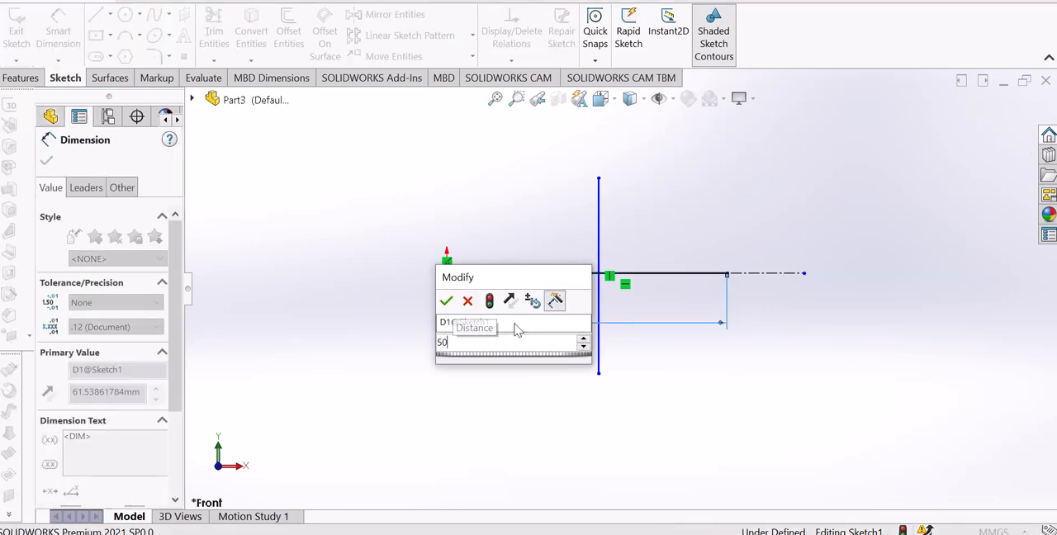
key(Return)
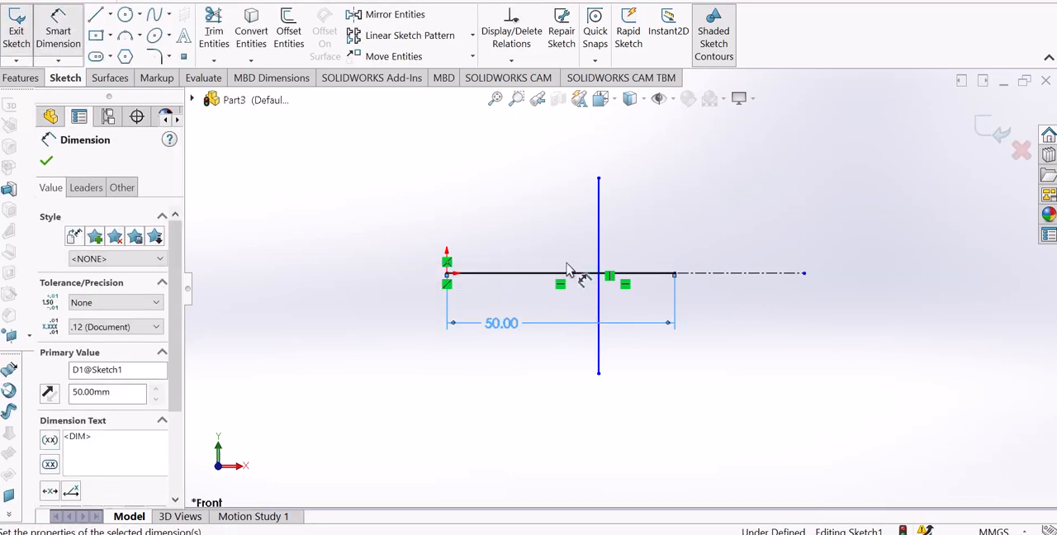
Dimension the vertical line's length as 50 mm on its right side, and end the Smart Dimension command.
click(598, 224)
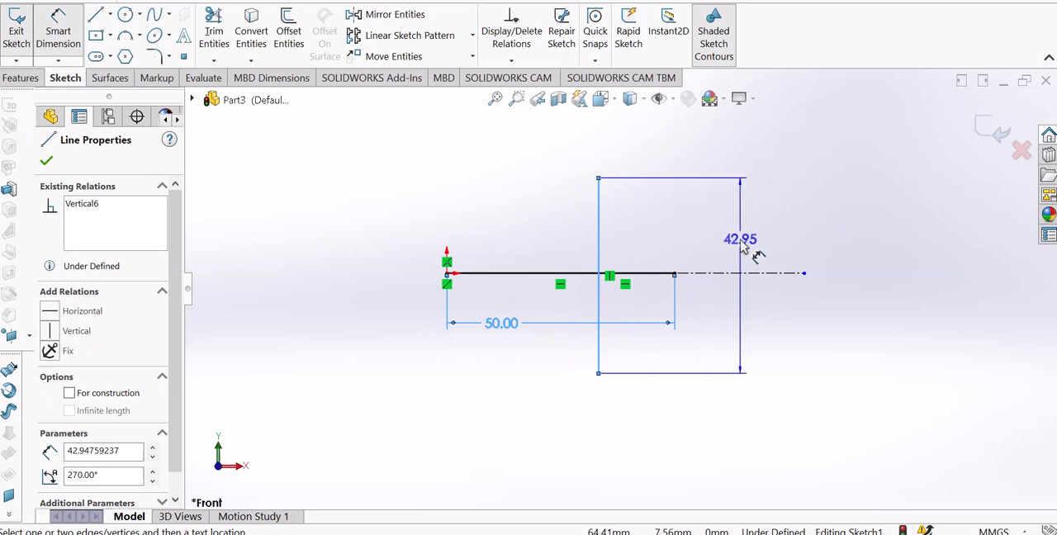
click(730, 246)
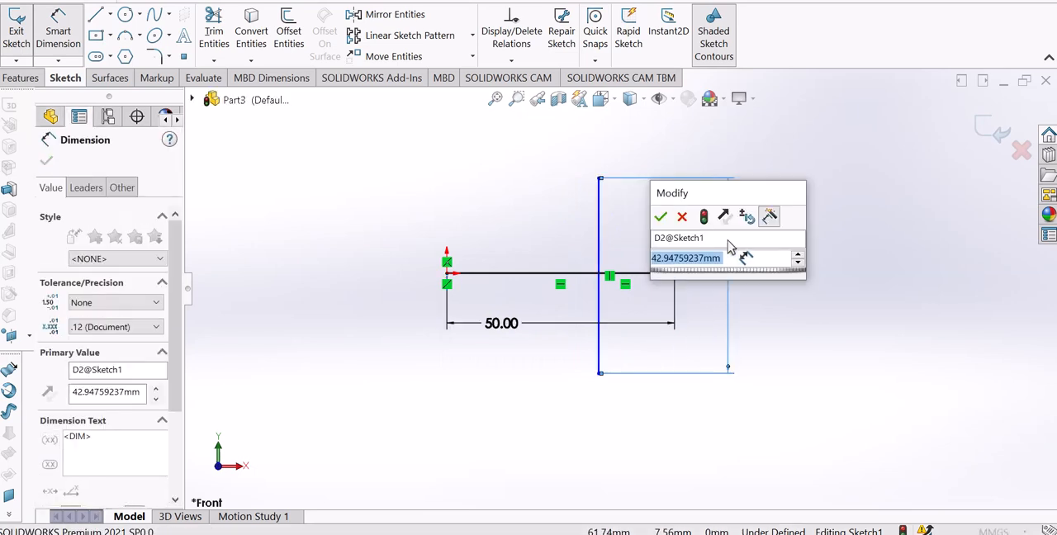
text(60)
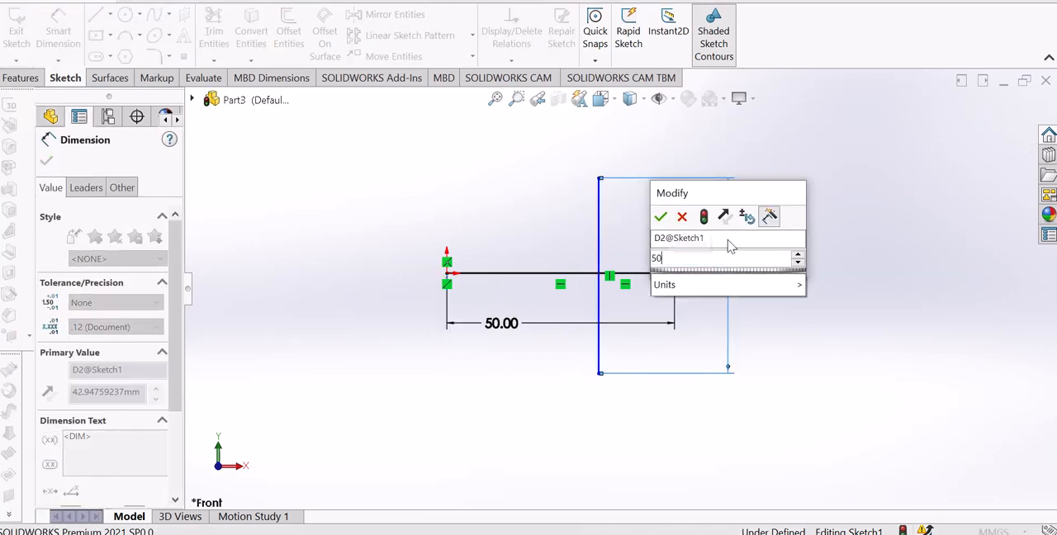
key(Return)
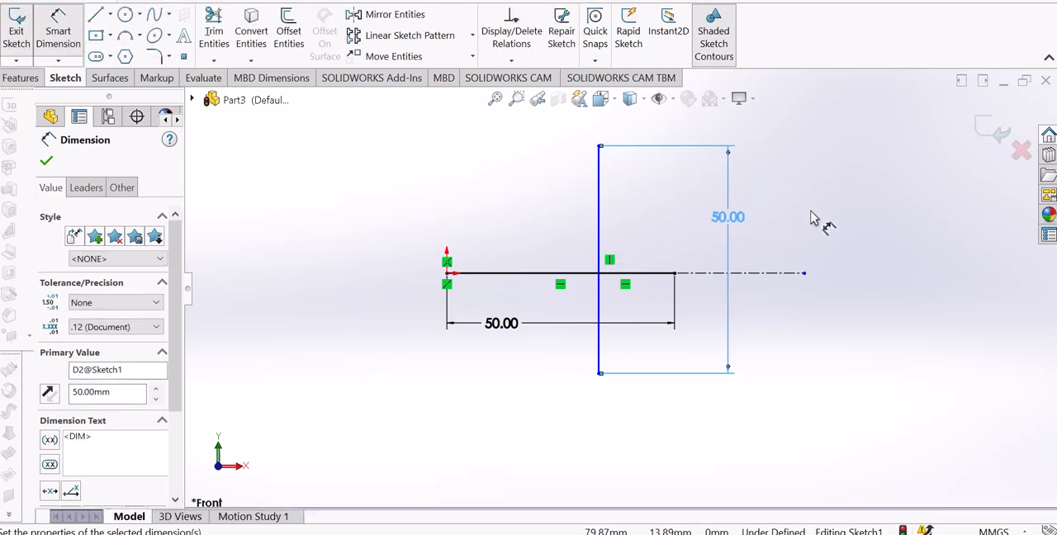
right_click(811, 218)
click(844, 263)
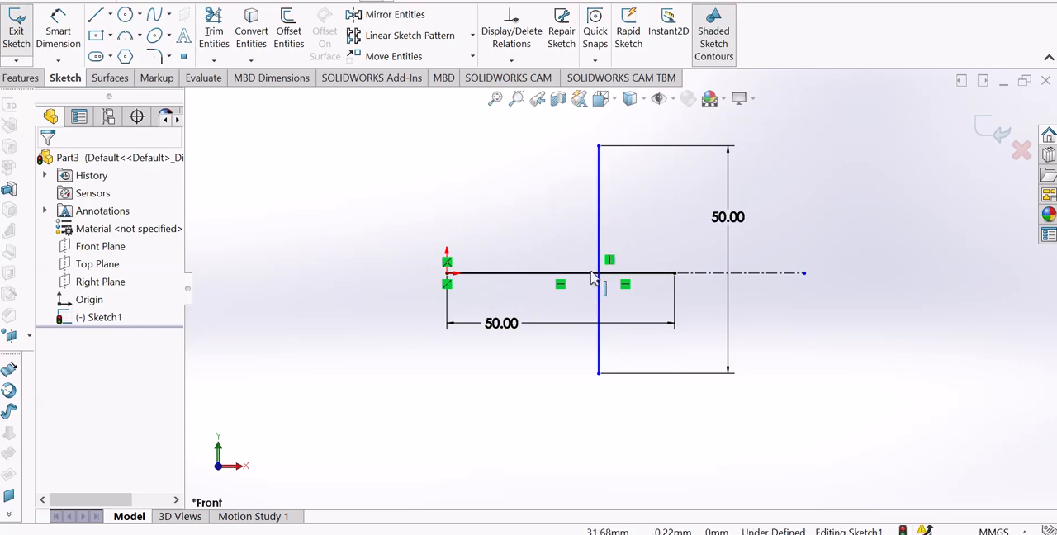
Try a midpoint line centred on the origin, and cancel it before placing its endpoint.
scroll(630, 235, up, 2)
scroll(628, 232, down, 2)
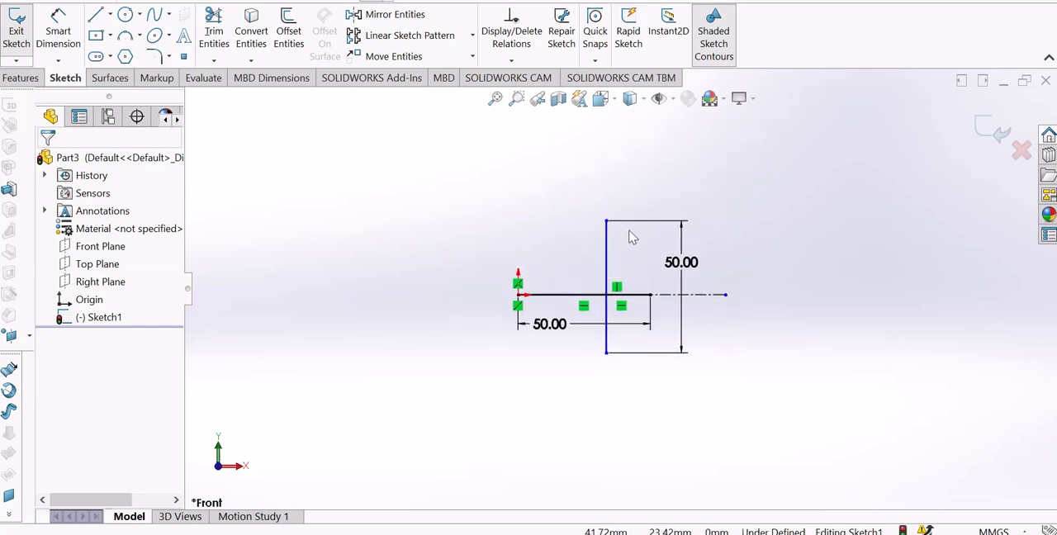
click(110, 14)
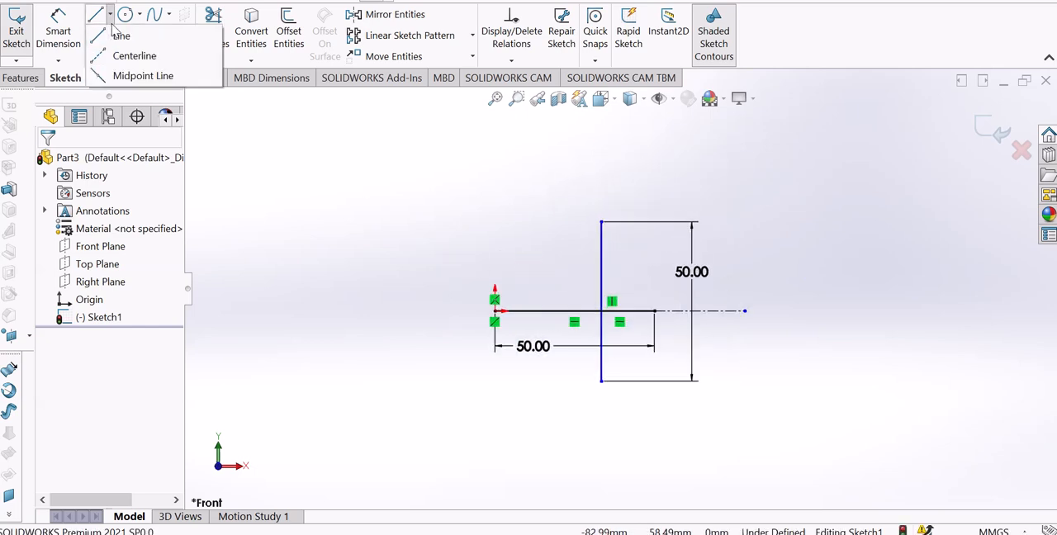
click(132, 76)
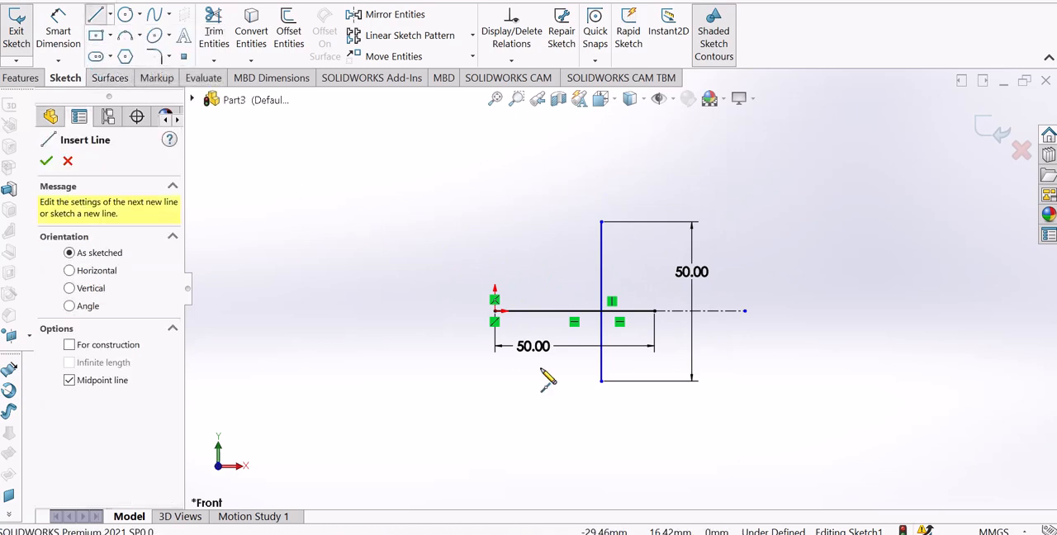
click(495, 311)
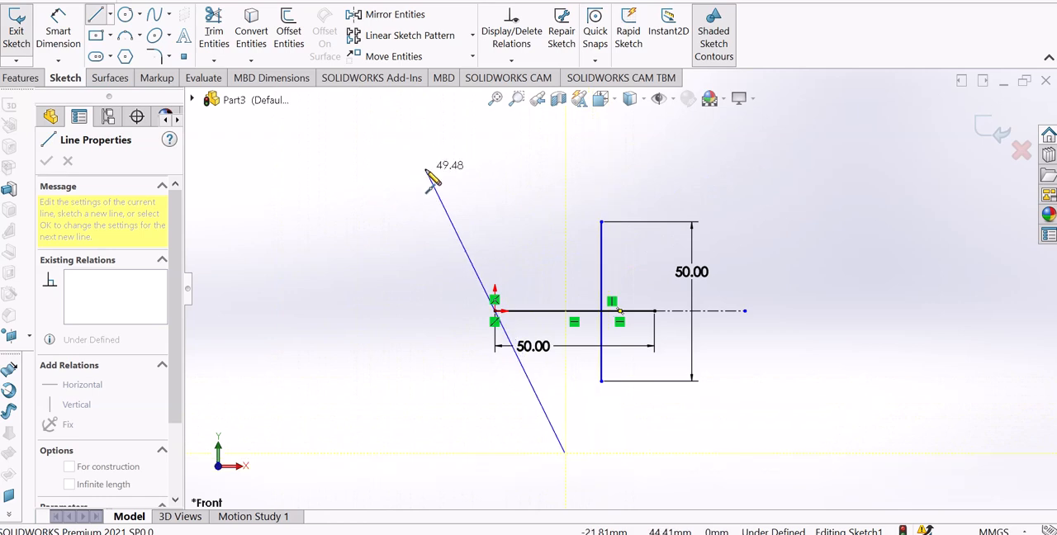
key(Escape)
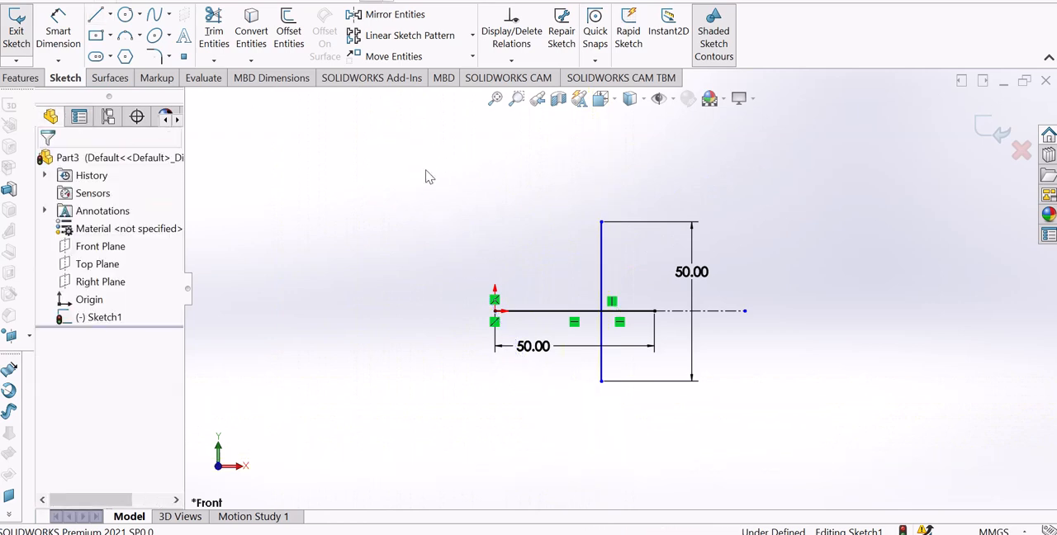
Try an ordinary line starting at the origin, and cancel it before placing its endpoint.
click(95, 15)
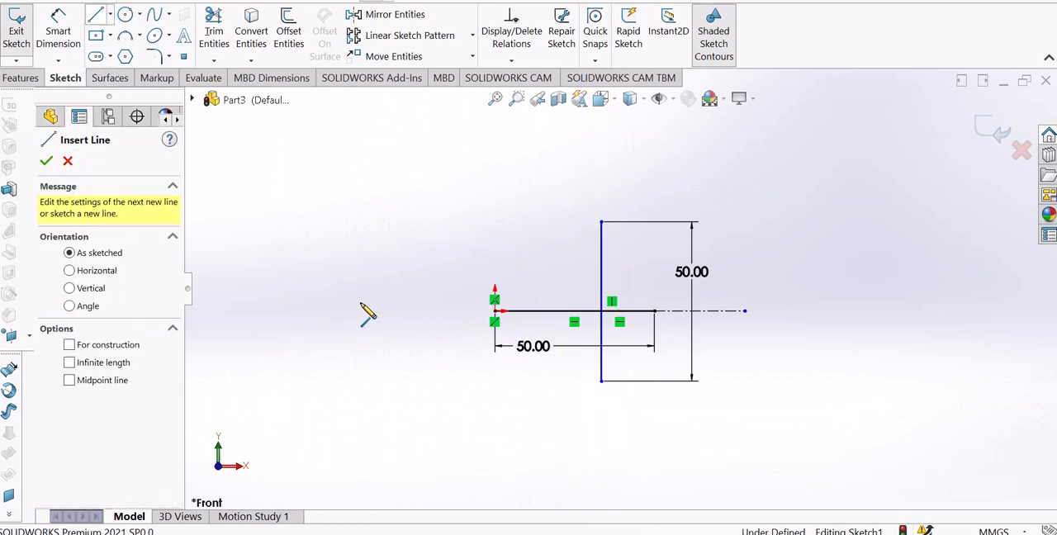
click(496, 311)
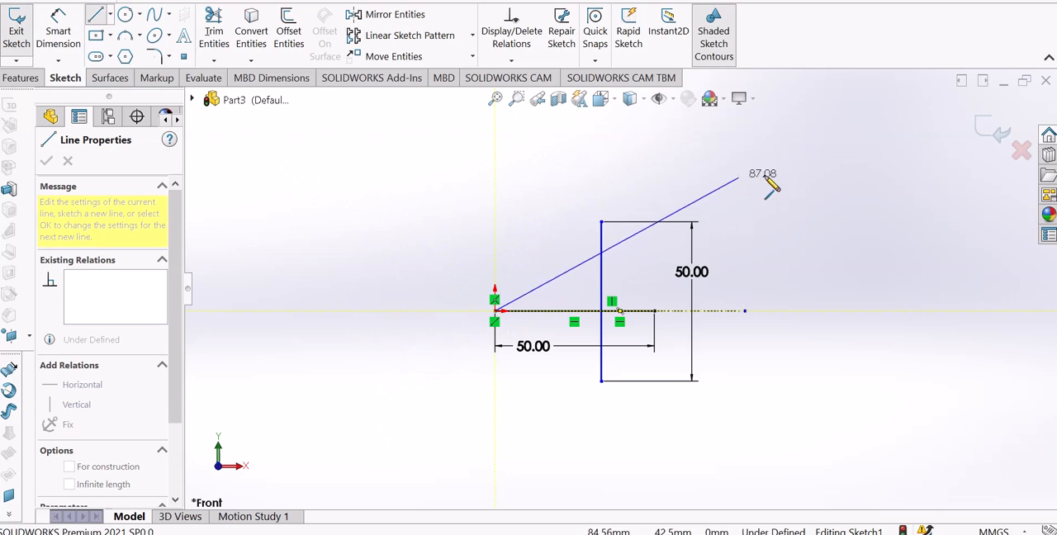
key(Escape)
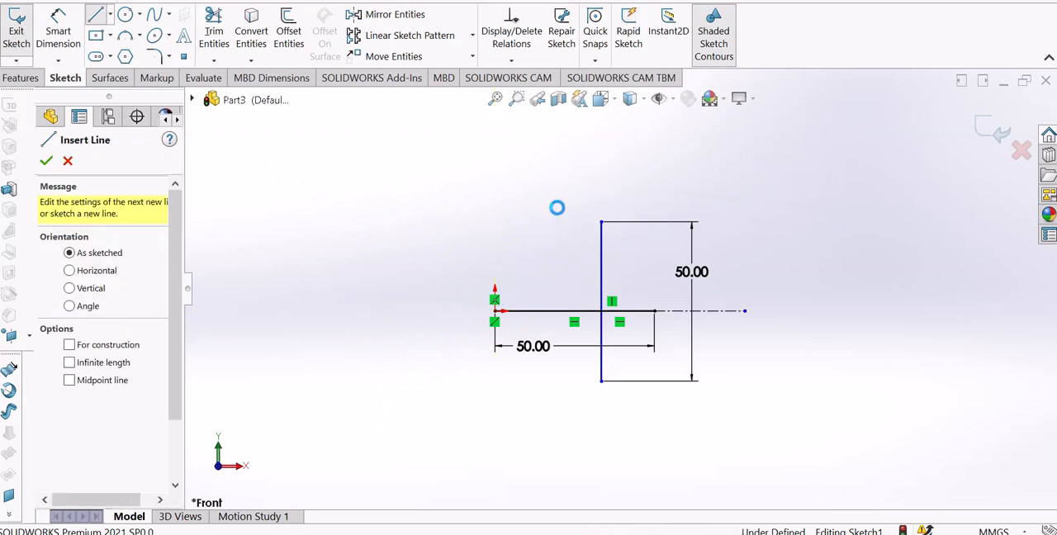
key(Escape)
Try a centerline starting at the origin twice, cancelling each before placing its endpoint.
click(110, 14)
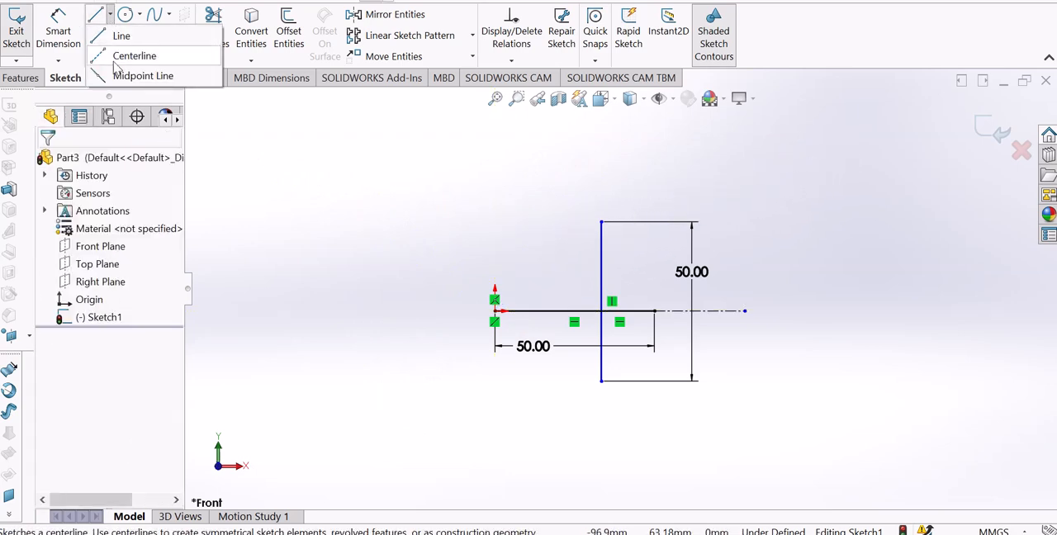
click(132, 56)
click(495, 311)
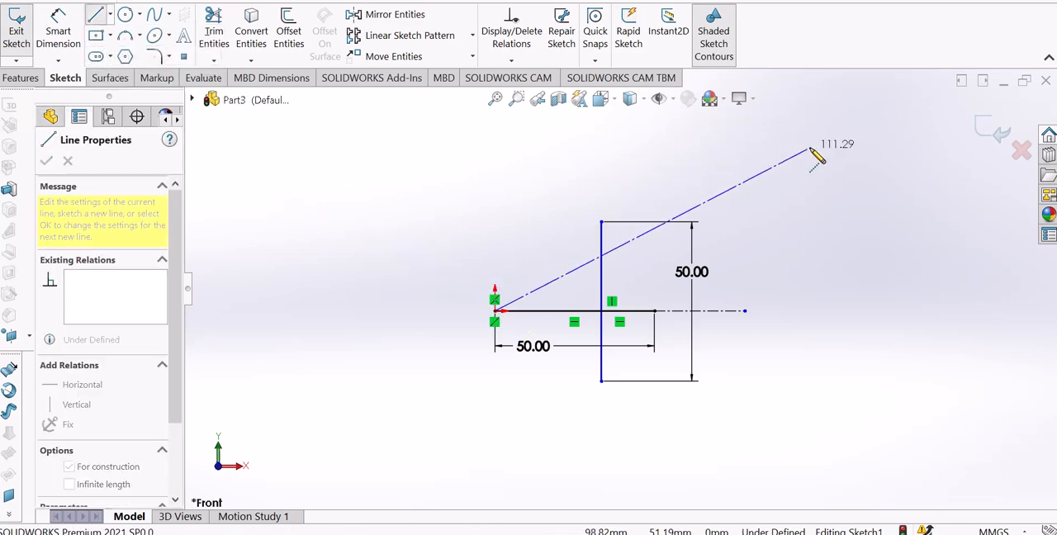
key(Escape)
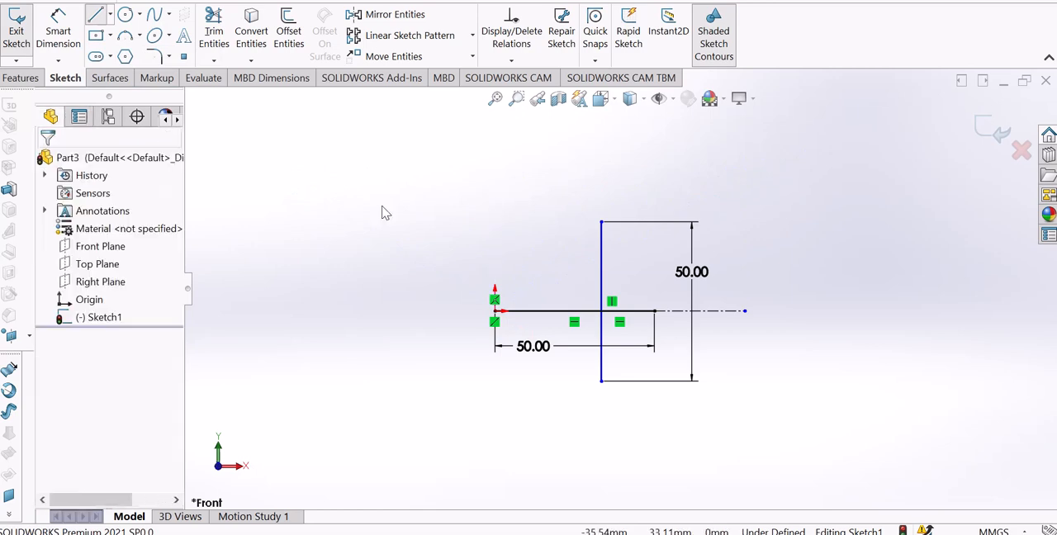
click(110, 14)
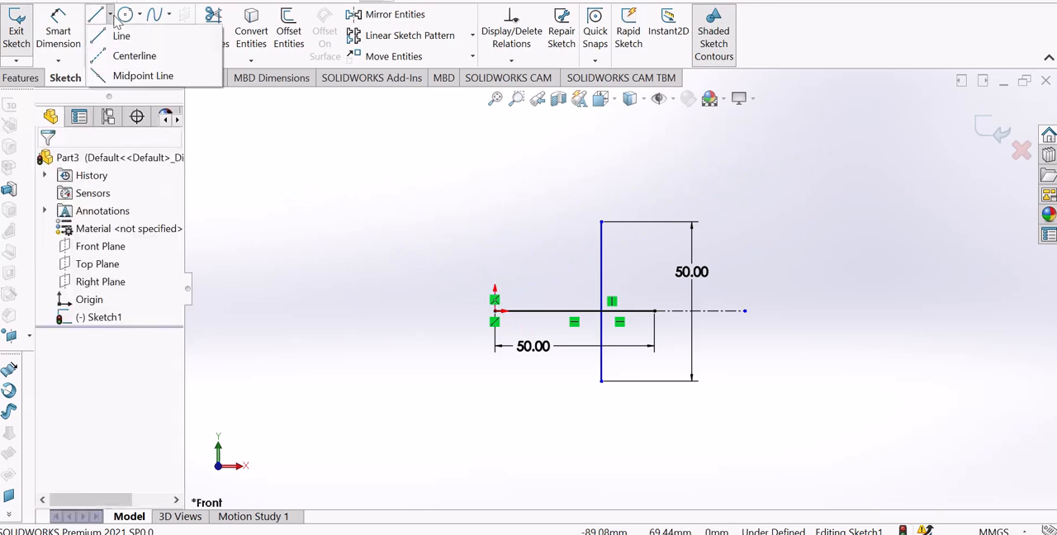
click(124, 53)
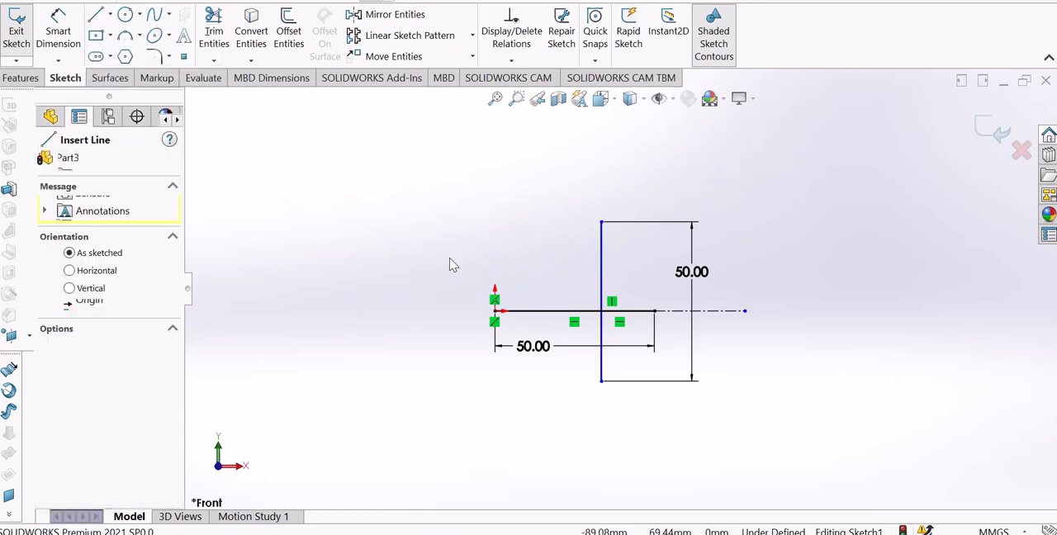
click(495, 312)
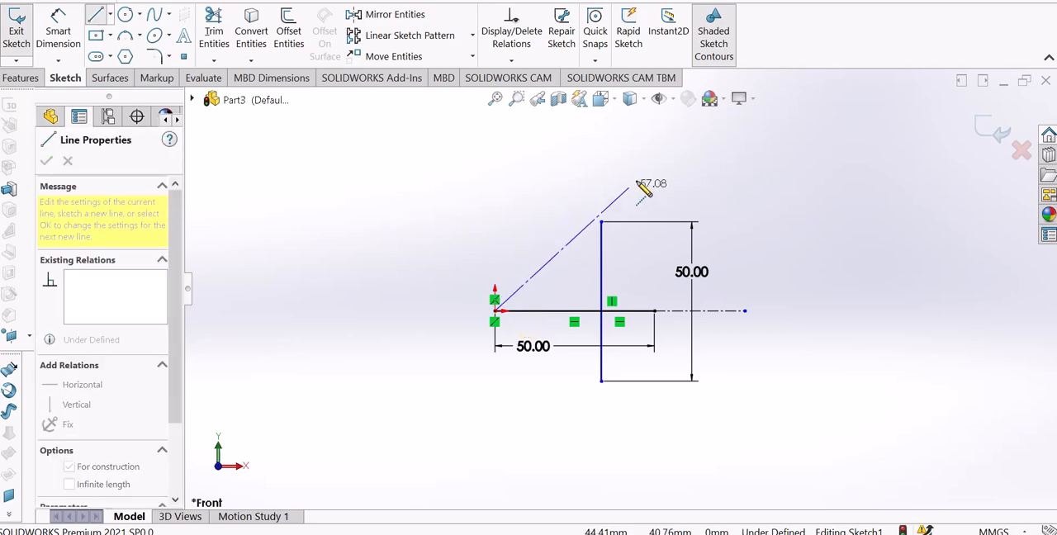
key(Escape)
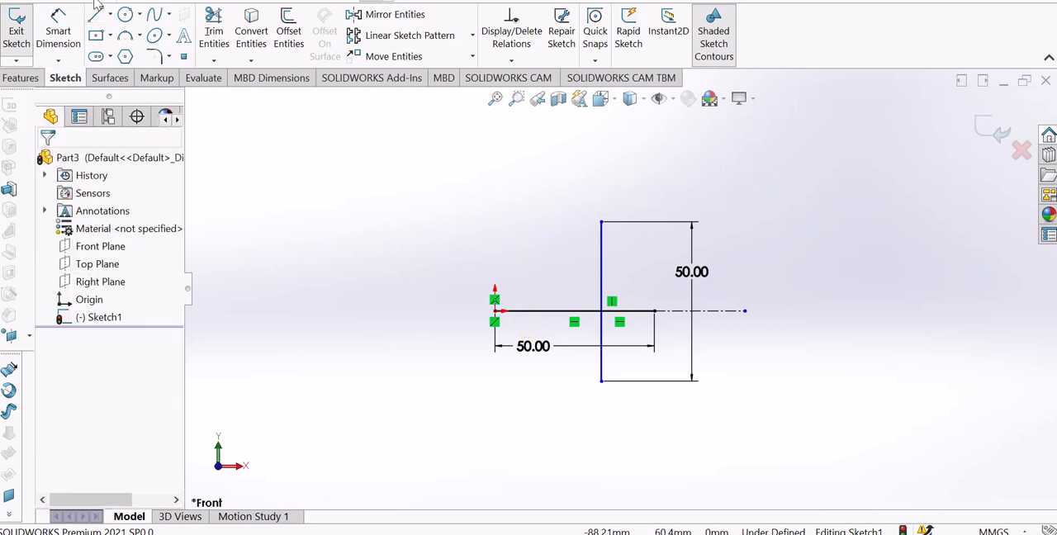
Draw a diagonal midpoint line centred on the origin, with its upper endpoint short of the vertical line, and end the line command.
click(110, 15)
click(120, 73)
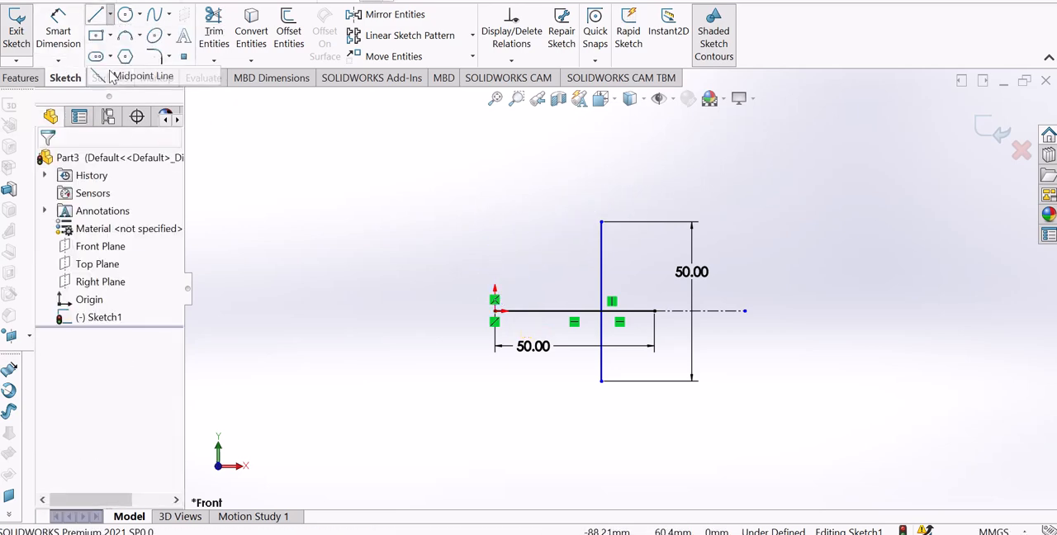
scroll(502, 322, up, 2)
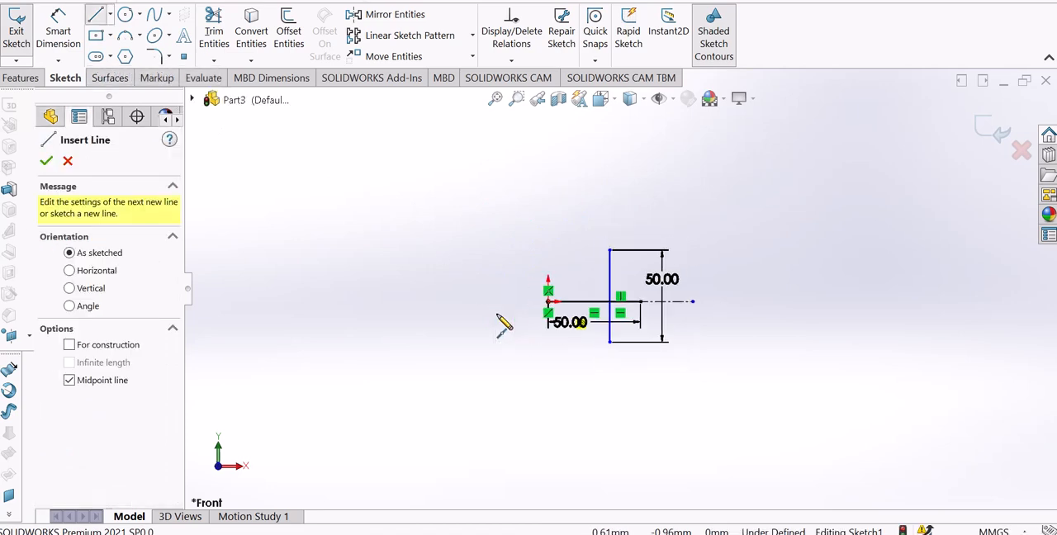
scroll(520, 305, down, 4)
scroll(533, 304, down, 3)
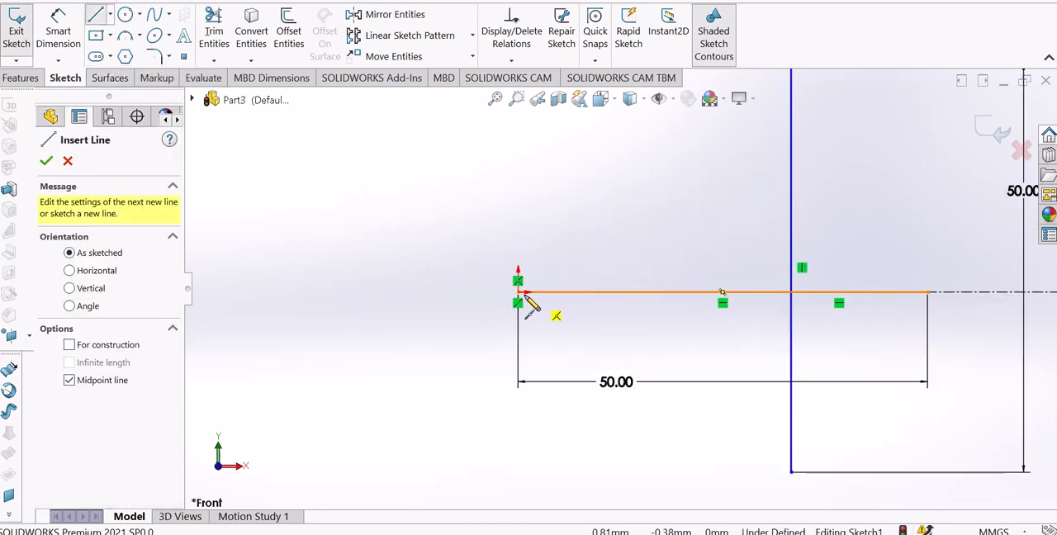
click(518, 292)
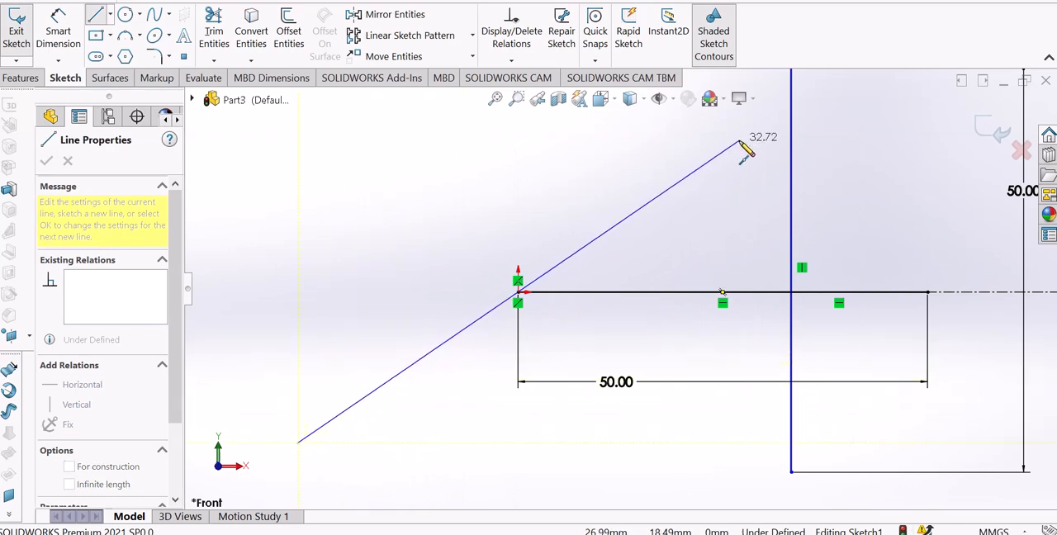
scroll(714, 223, up, 2)
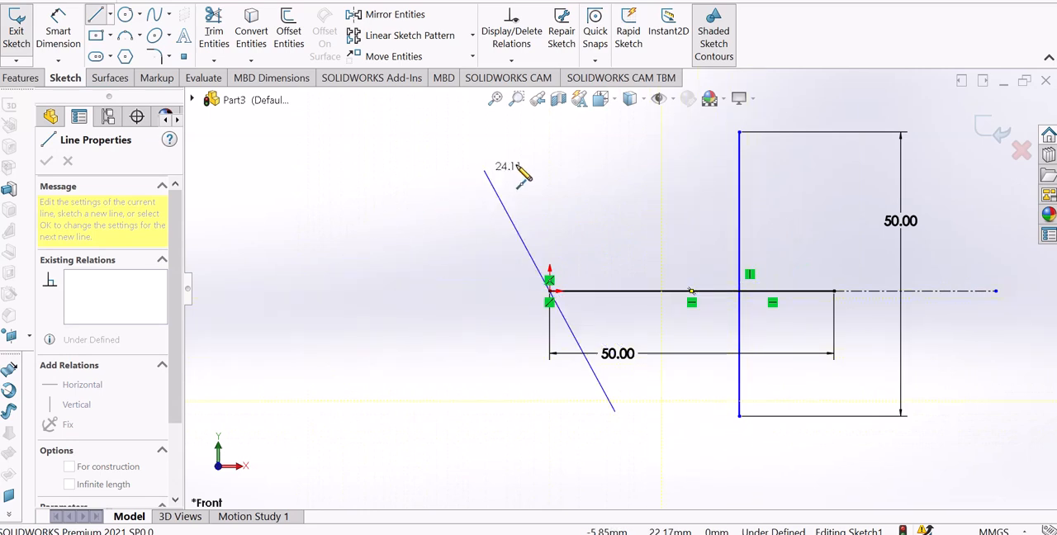
click(653, 170)
right_click(655, 170)
click(679, 175)
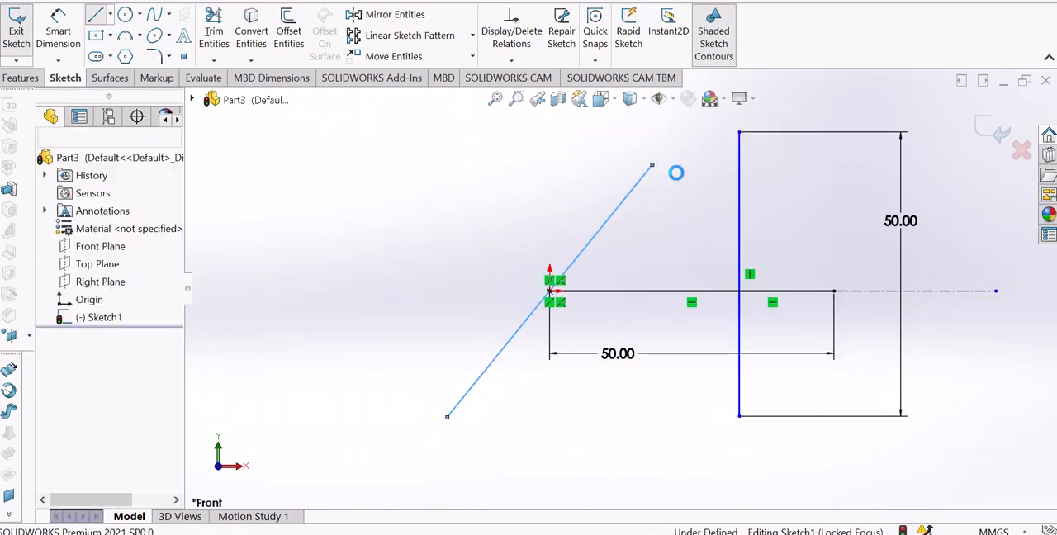
Move the diagonal line's upper endpoint closer to the vertical line's top, to about X 25.6 mm, Y 26.4 mm.
scroll(621, 288, up, 2)
scroll(751, 280, down, 2)
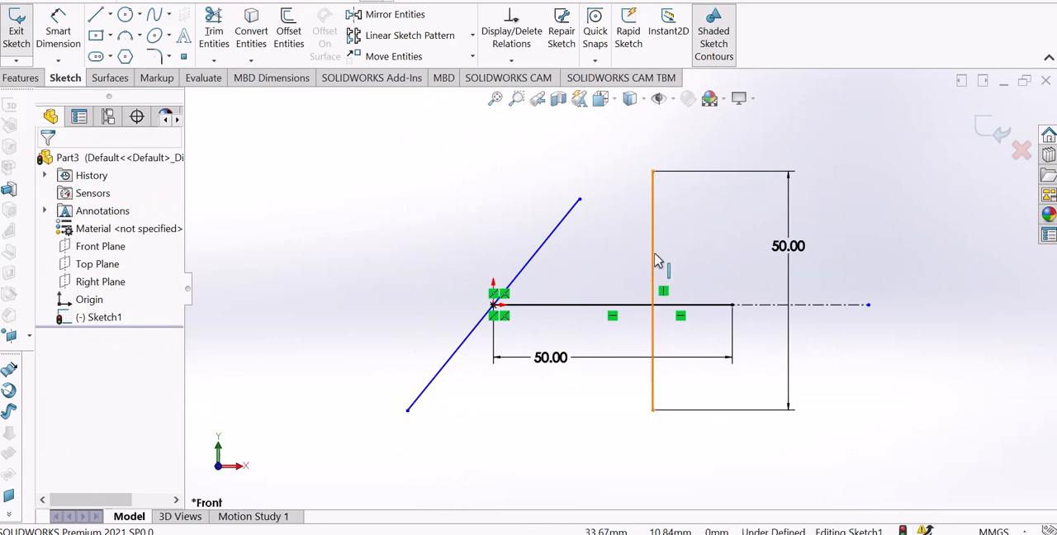
scroll(632, 238, up, 3)
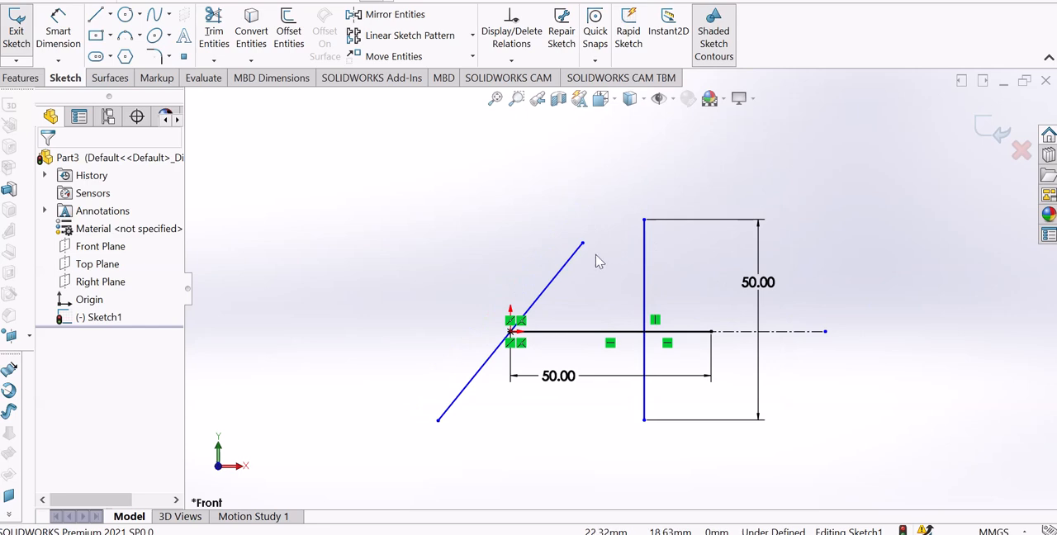
drag(583, 247, 614, 228)
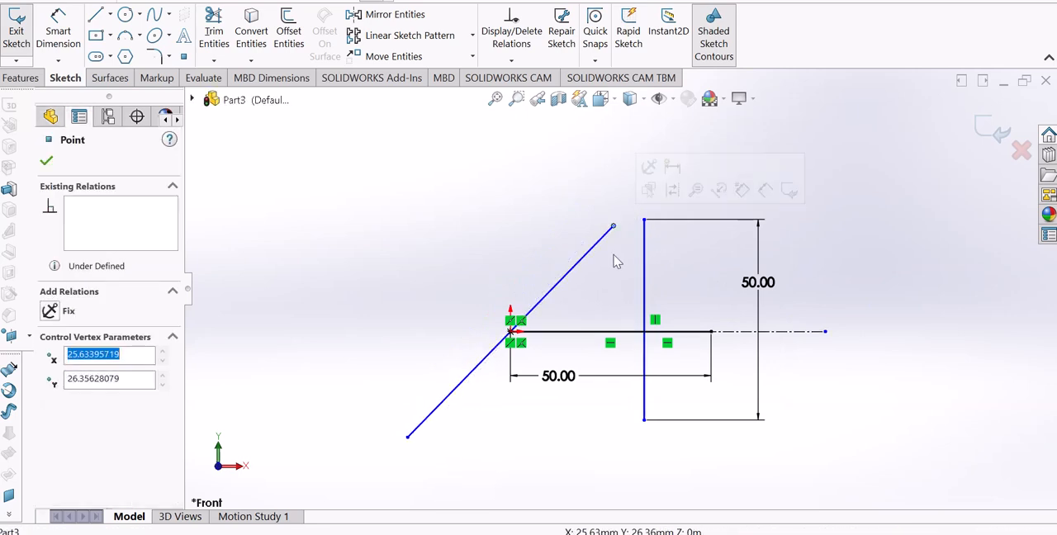
click(616, 262)
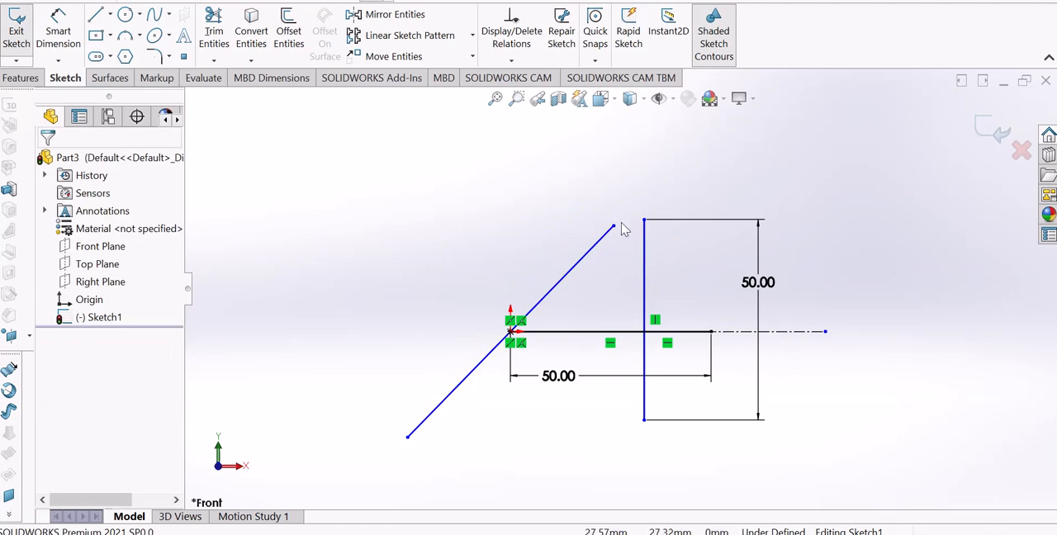
Add a Coincident relation between the upper endpoints of the diagonal line and the vertical line.
click(614, 228)
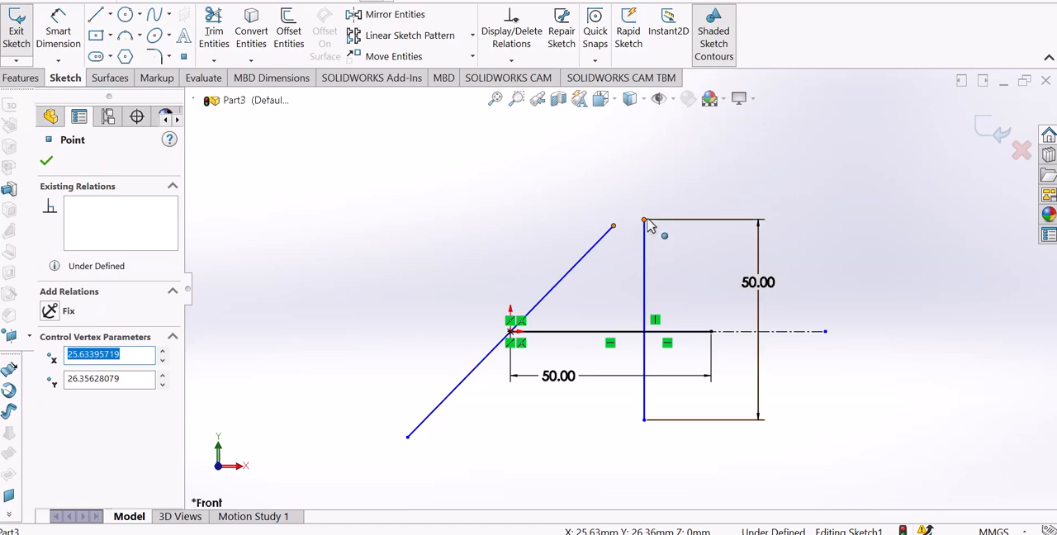
ctrl+click(645, 222)
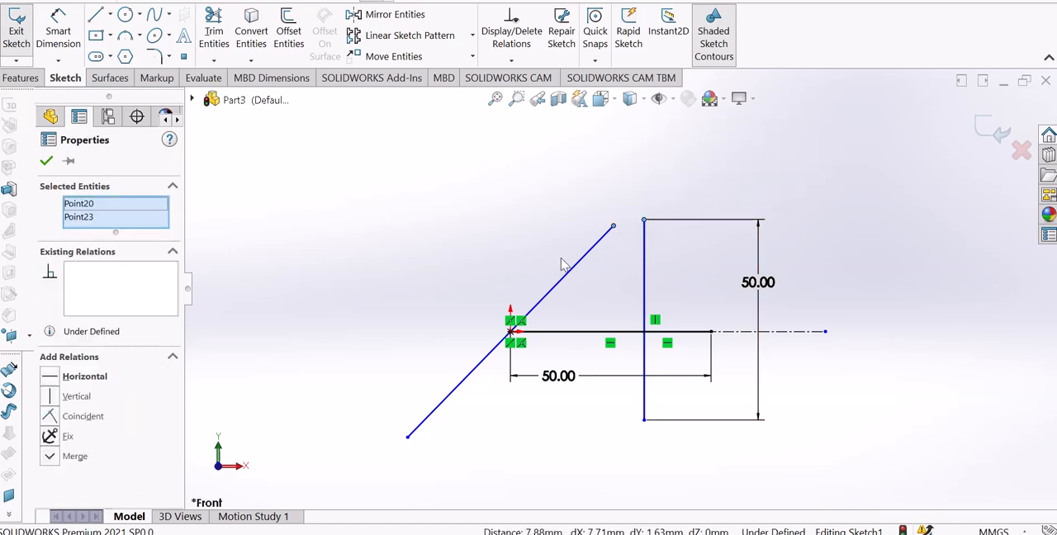
click(54, 418)
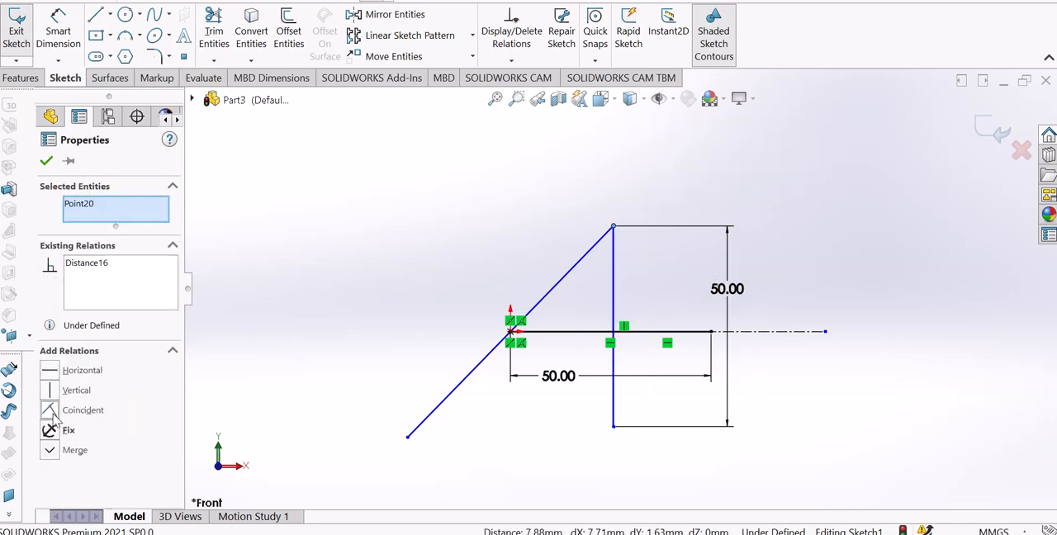
click(410, 276)
Examine the joined upper endpoints and the place where the vertical line crosses the horizontal line.
scroll(630, 264, down, 3)
scroll(603, 273, up, 1)
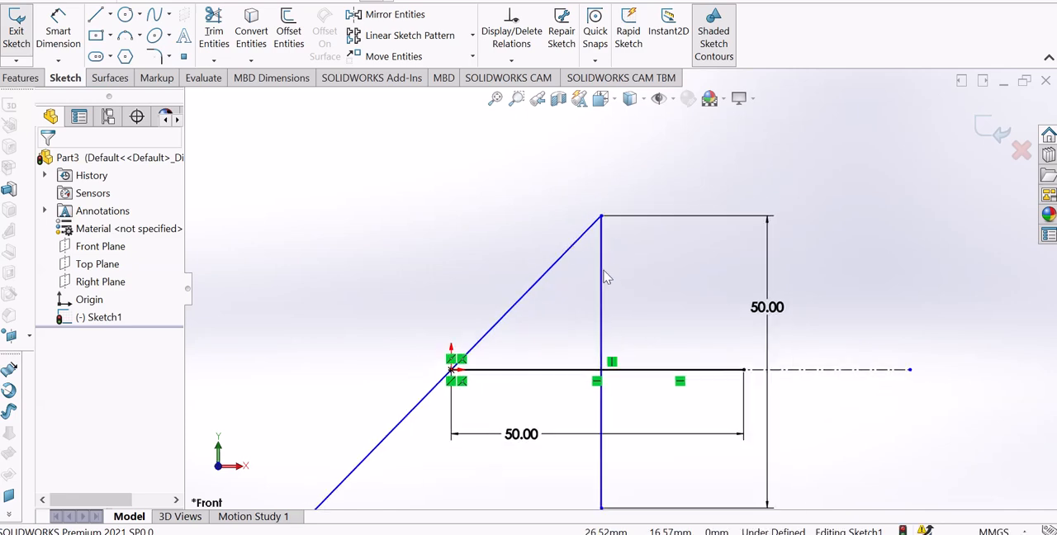
scroll(604, 277, up, 4)
scroll(600, 340, down, 3)
scroll(600, 310, up, 2)
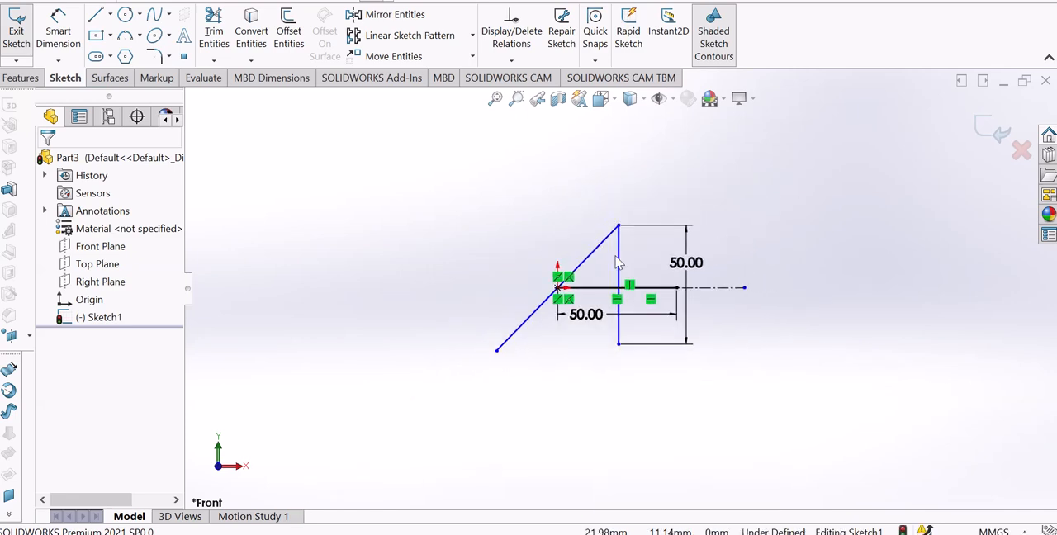
scroll(623, 256, down, 1)
scroll(626, 307, down, 3)
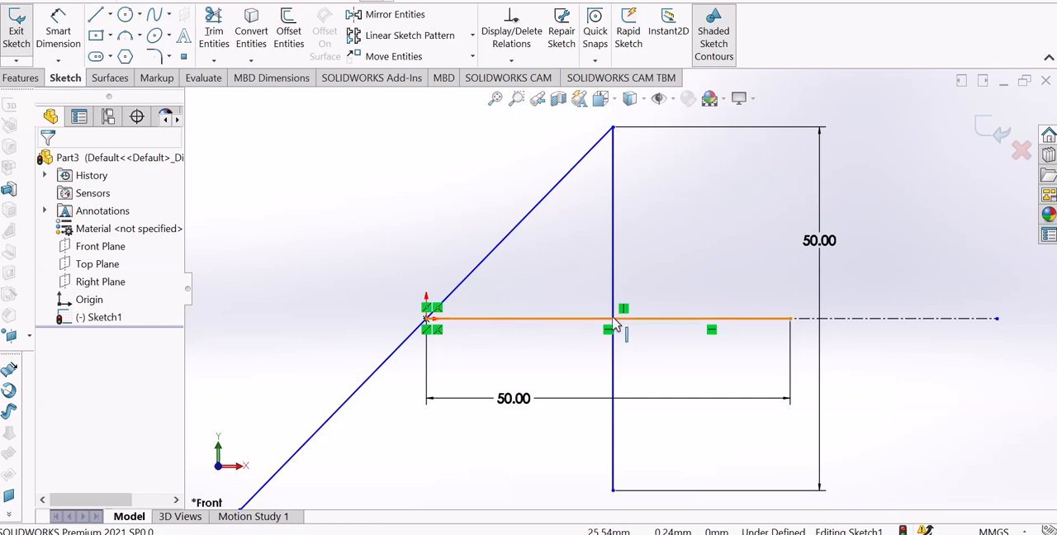
scroll(595, 366, up, 2)
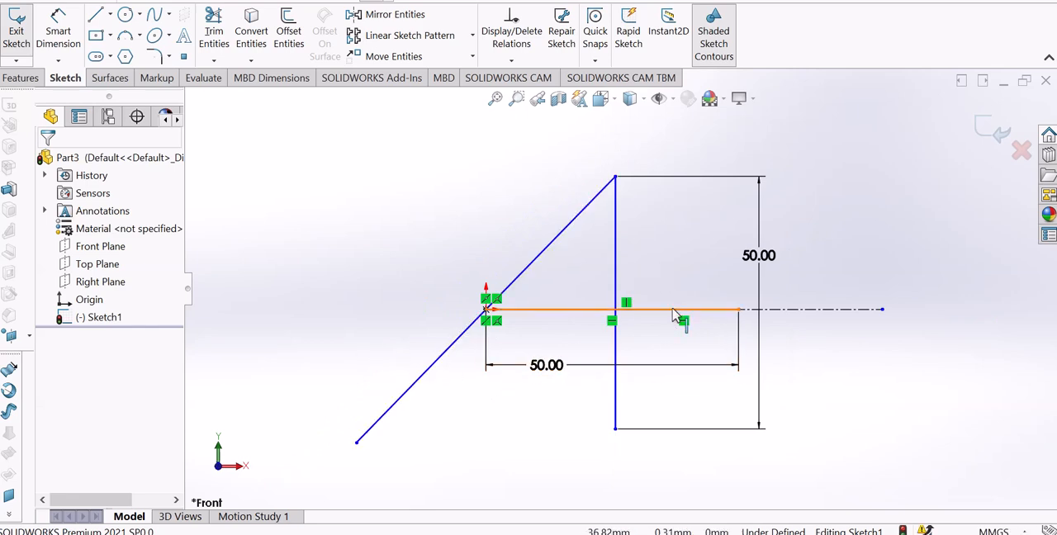
scroll(644, 301, down, 2)
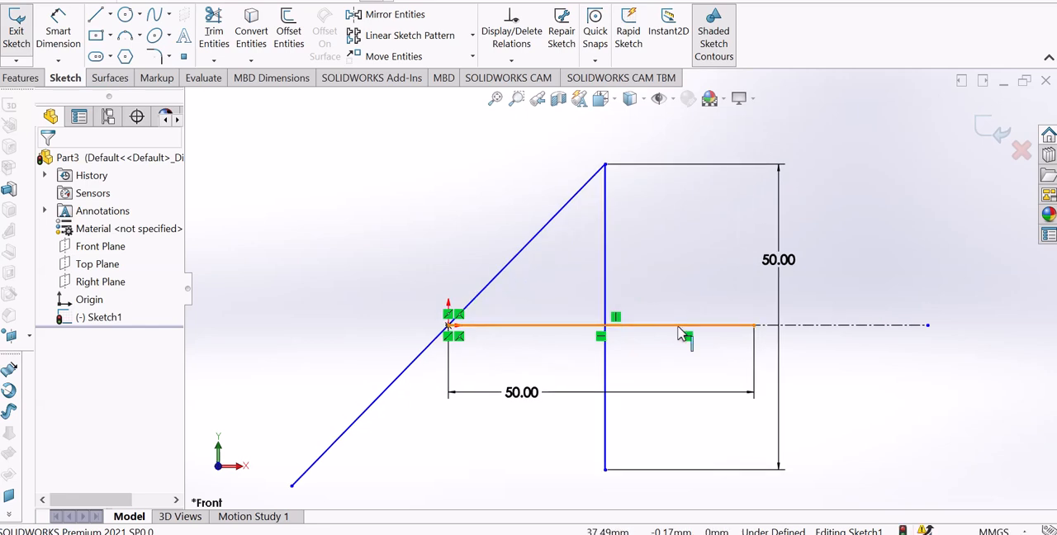
Try deleting the horizontal line together with its dimension, and undo the deletion.
click(680, 330)
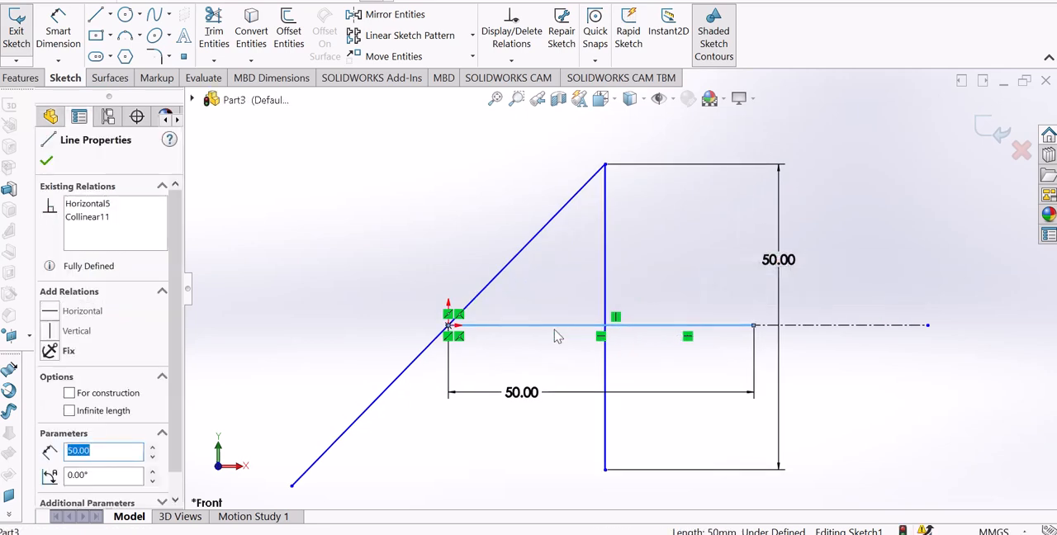
key(Delete)
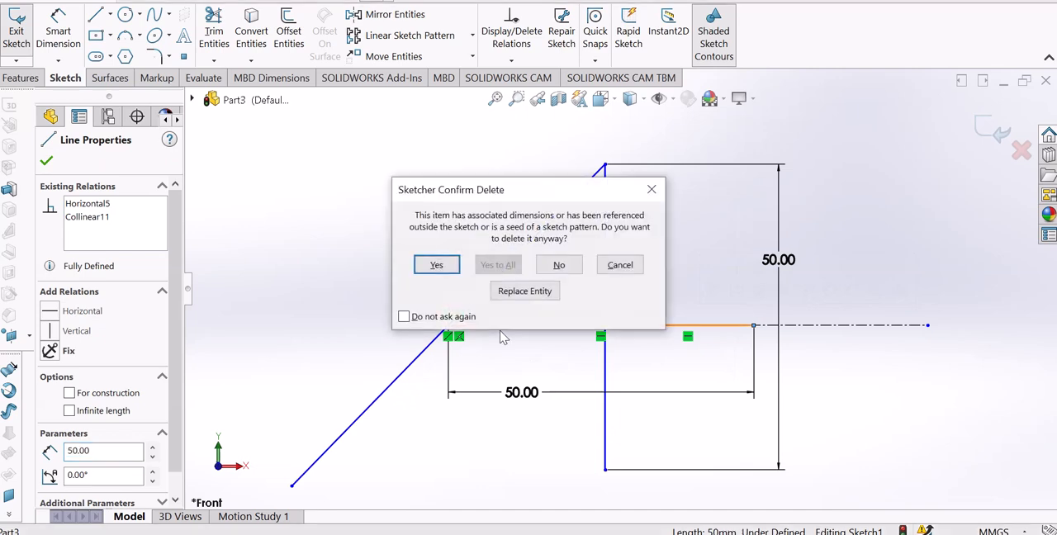
click(437, 266)
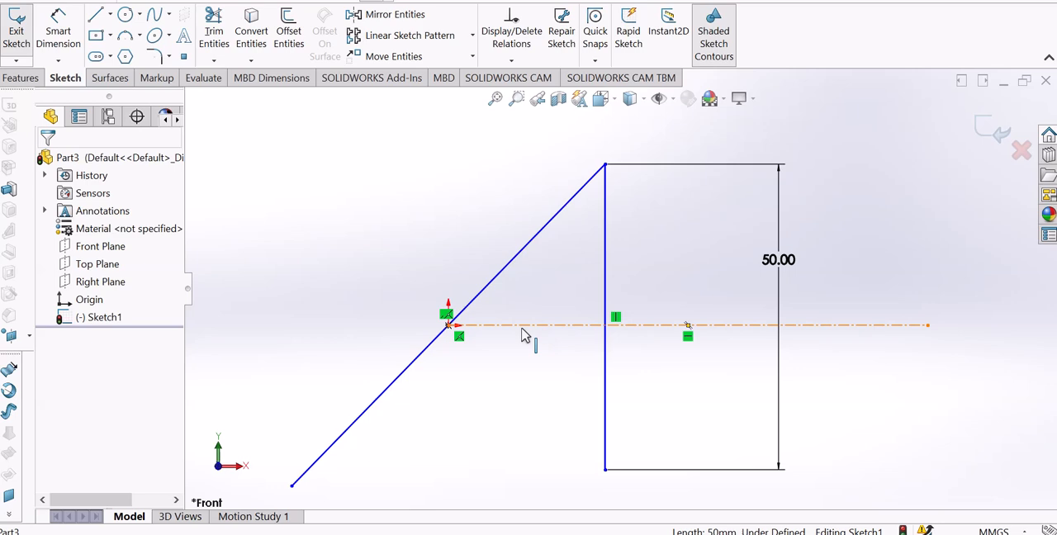
key(ctrl+z)
click(737, 383)
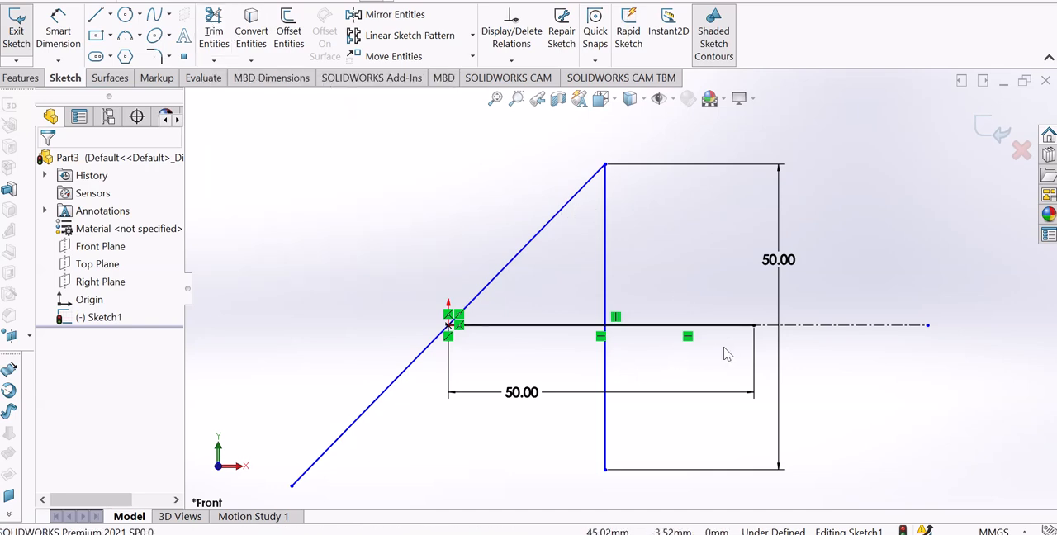
Power trim the diagonal and vertical lines below the horizontal line, the horizontal line's part beyond the vertical line, and the remaining centerline.
click(216, 64)
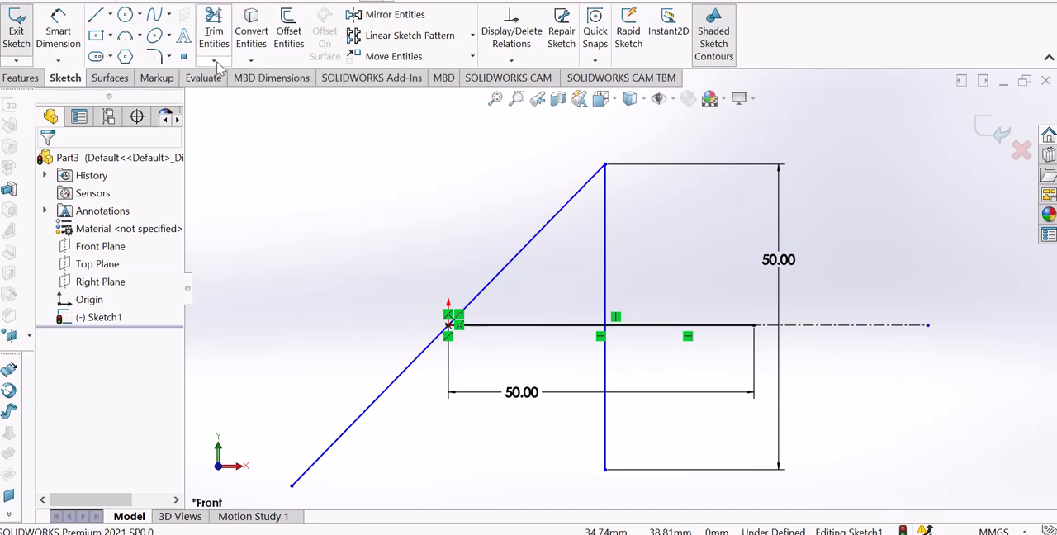
click(217, 35)
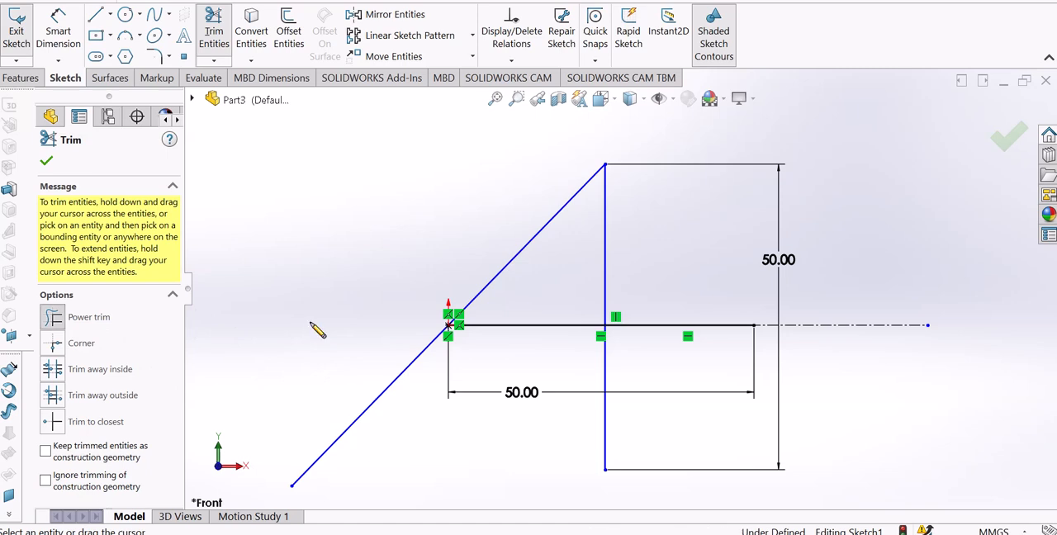
mouse_move(397, 382)
mouse_down()
mouse_move(406, 388)
mouse_move(392, 398)
mouse_move(486, 420)
mouse_move(625, 431)
mouse_up()
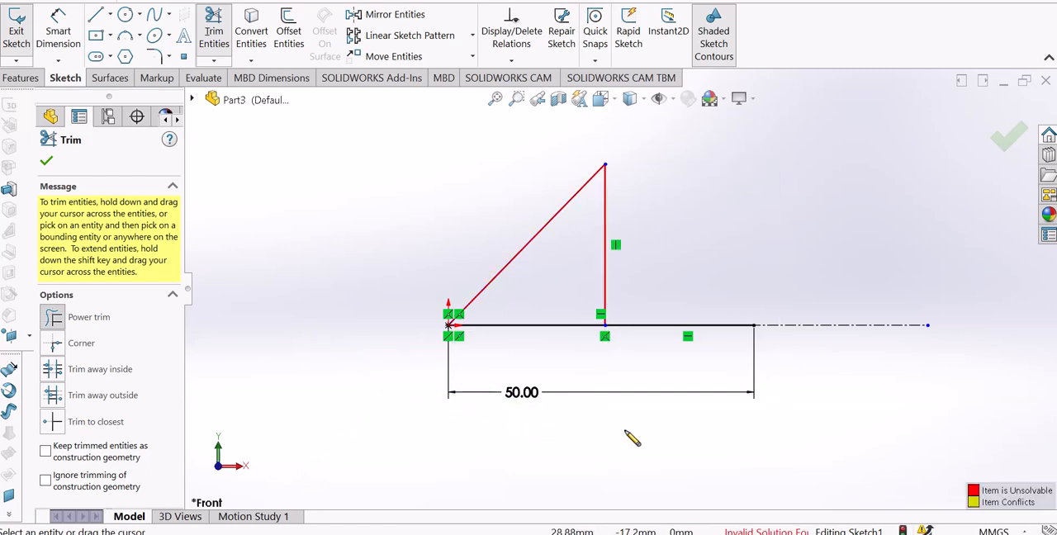
drag(671, 376, 682, 284)
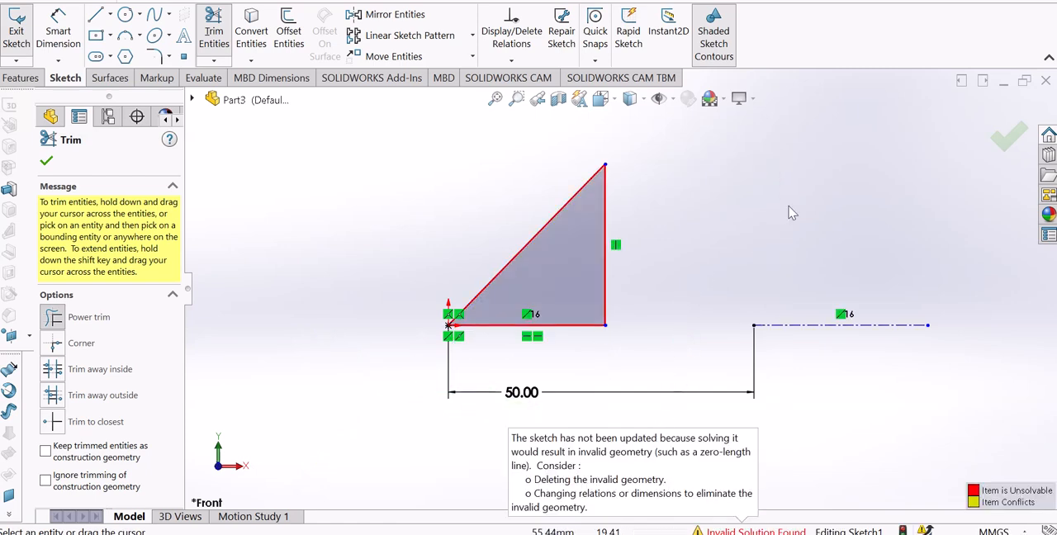
drag(790, 207, 847, 362)
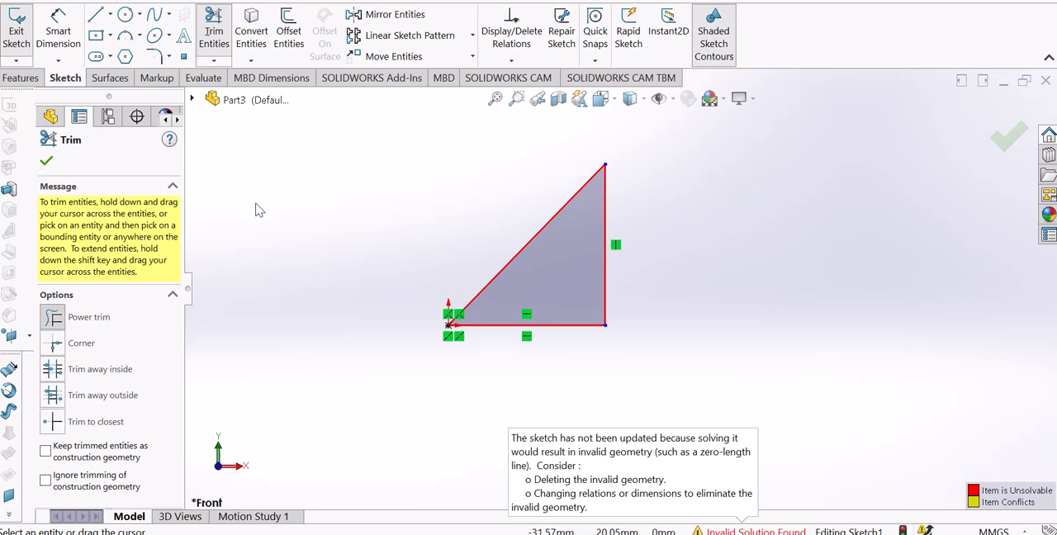
Undo the trims of the centerline, horizontal, vertical and diagonal lines.
key(ctrl+z)
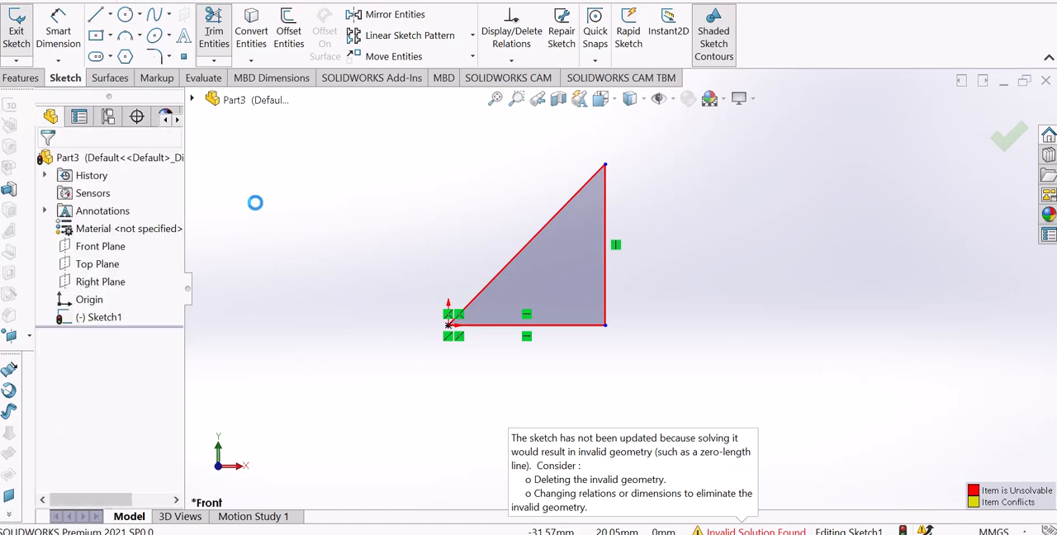
key(ctrl+z)
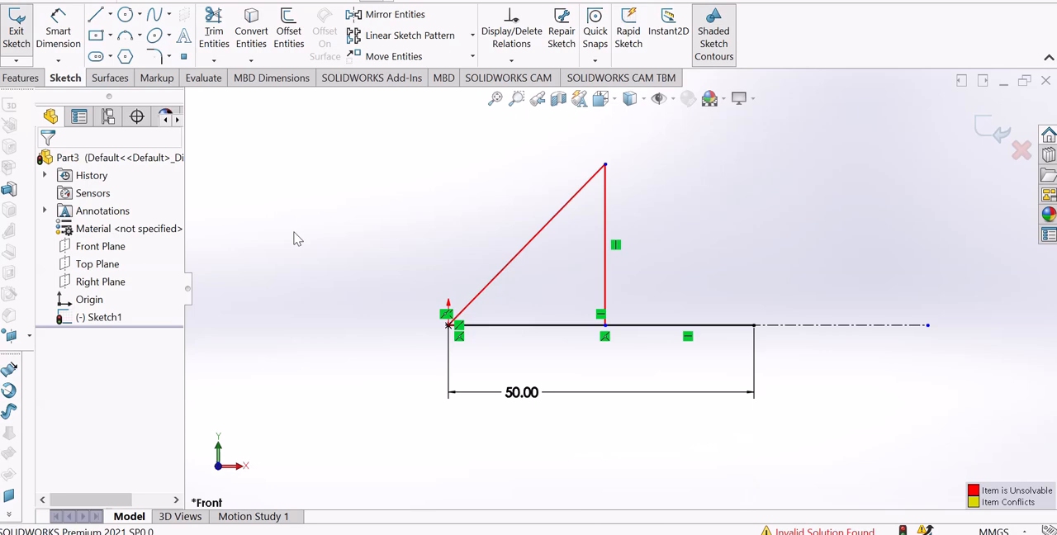
key(ctrl+z)
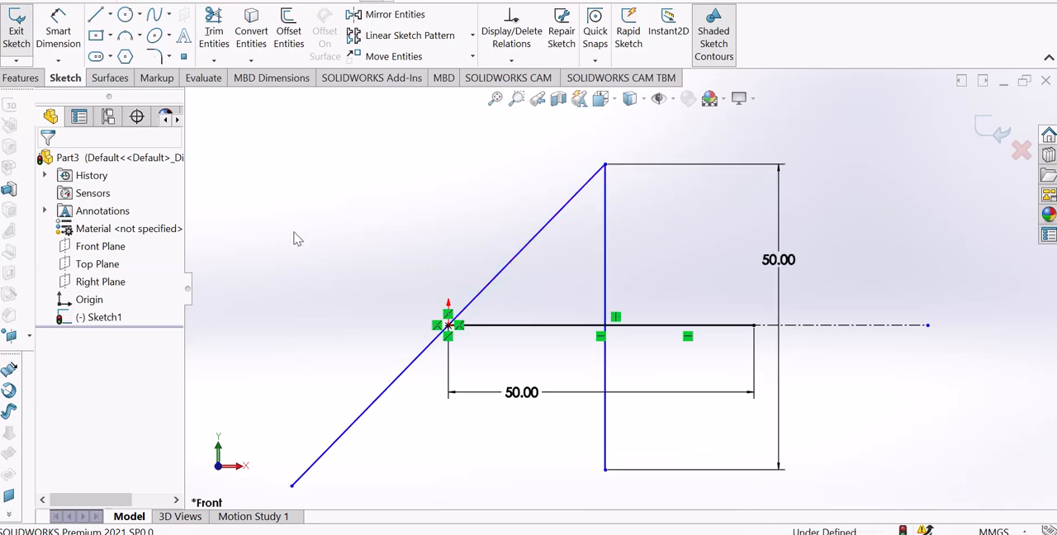
Power trim the horizontal line's part beyond the vertical line and the vertical line's part below the horizontal line.
click(214, 31)
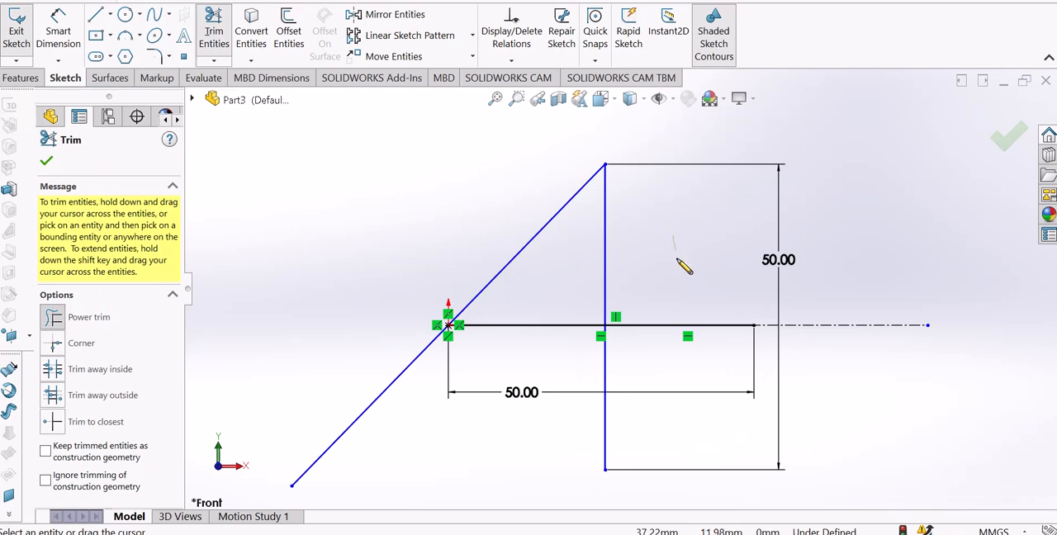
mouse_move(689, 336)
mouse_down()
mouse_move(688, 361)
mouse_move(677, 368)
mouse_up()
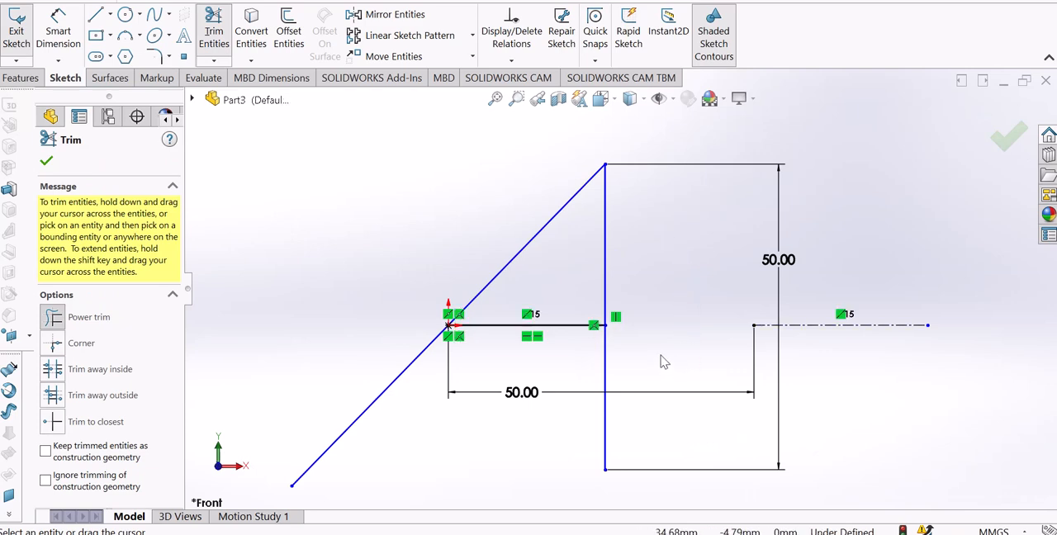
drag(625, 390, 598, 405)
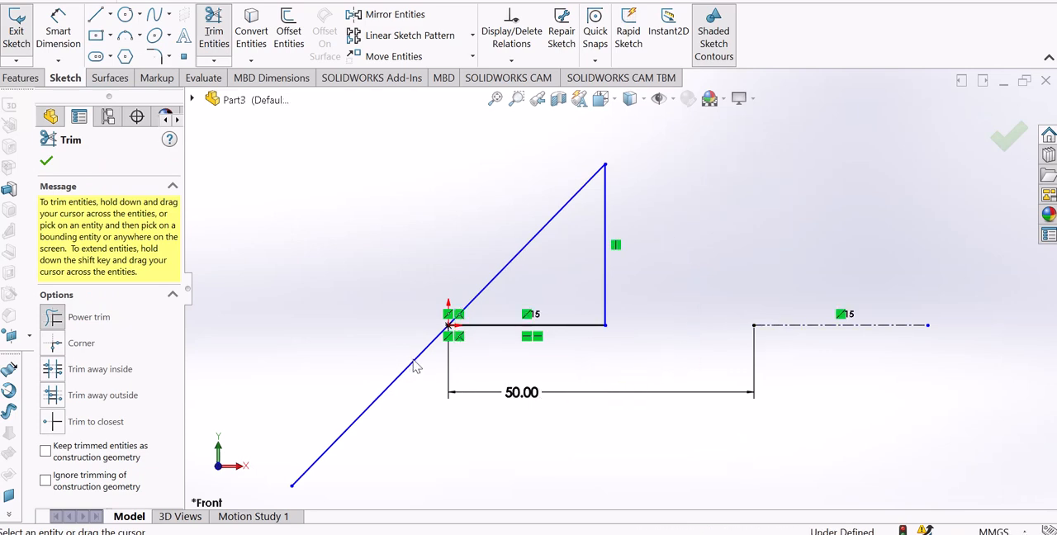
scroll(416, 367, down, 2)
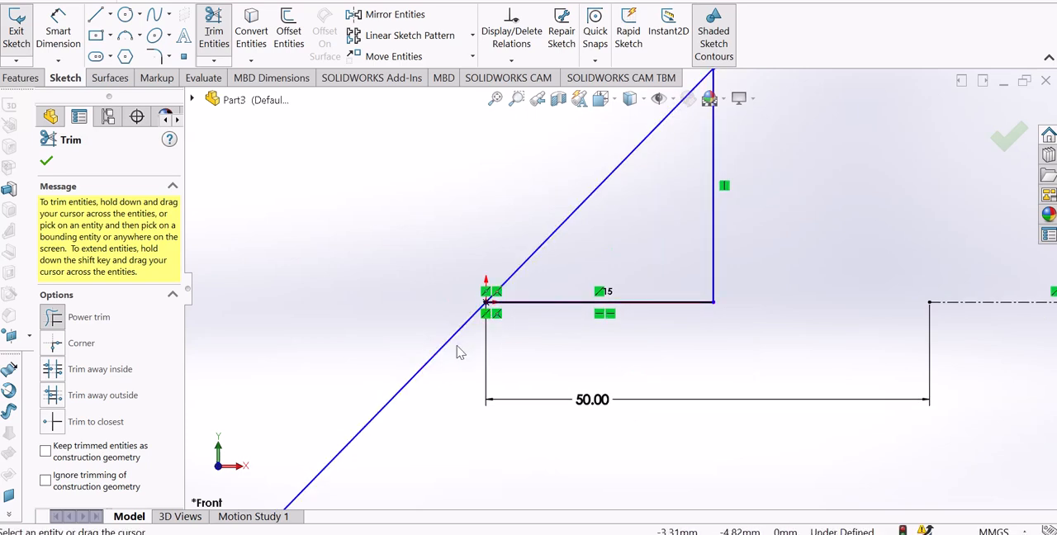
scroll(468, 351, up, 3)
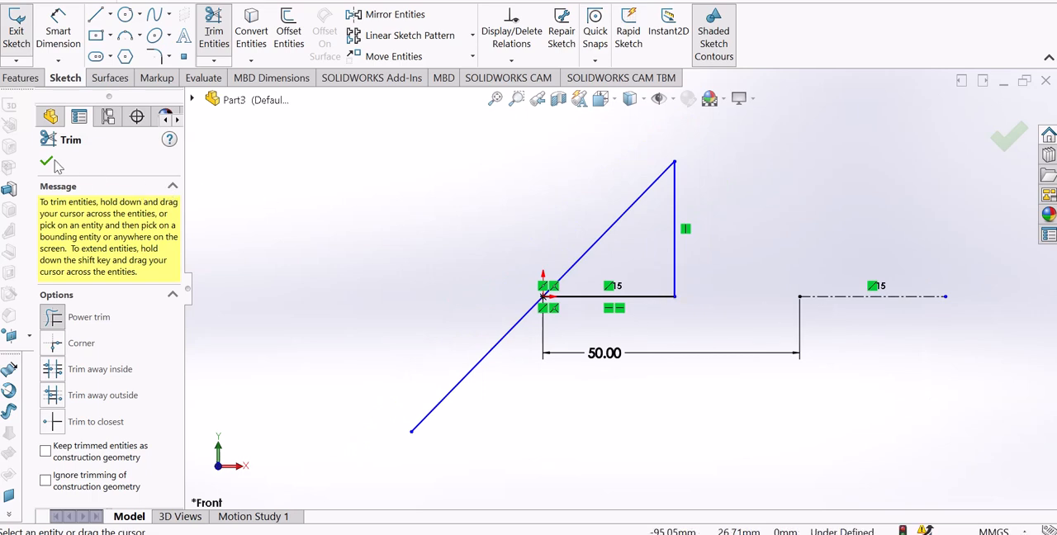
Try to power trim the diagonal line's part below the origin, and undo the trim.
click(46, 162)
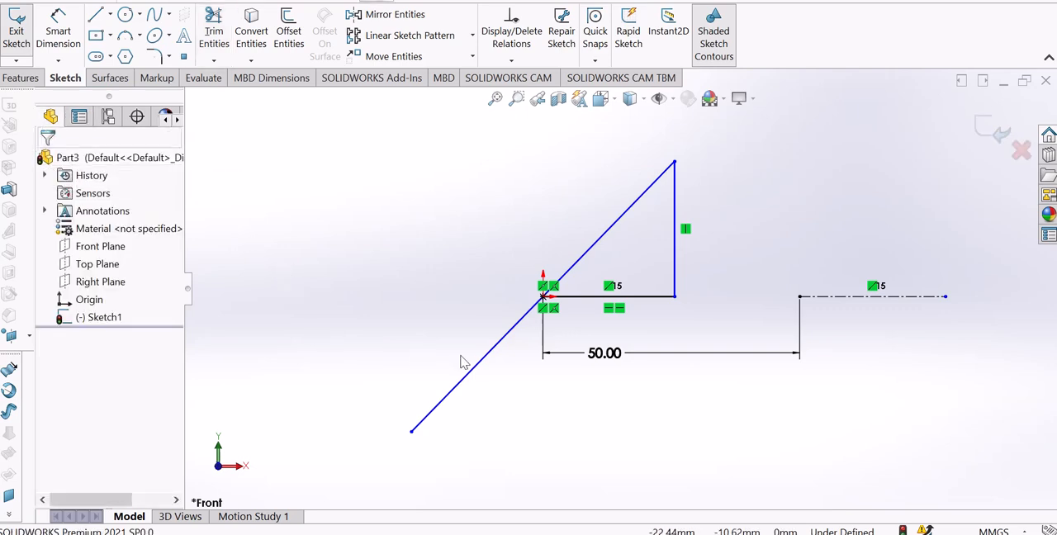
click(213, 33)
drag(395, 281, 510, 361)
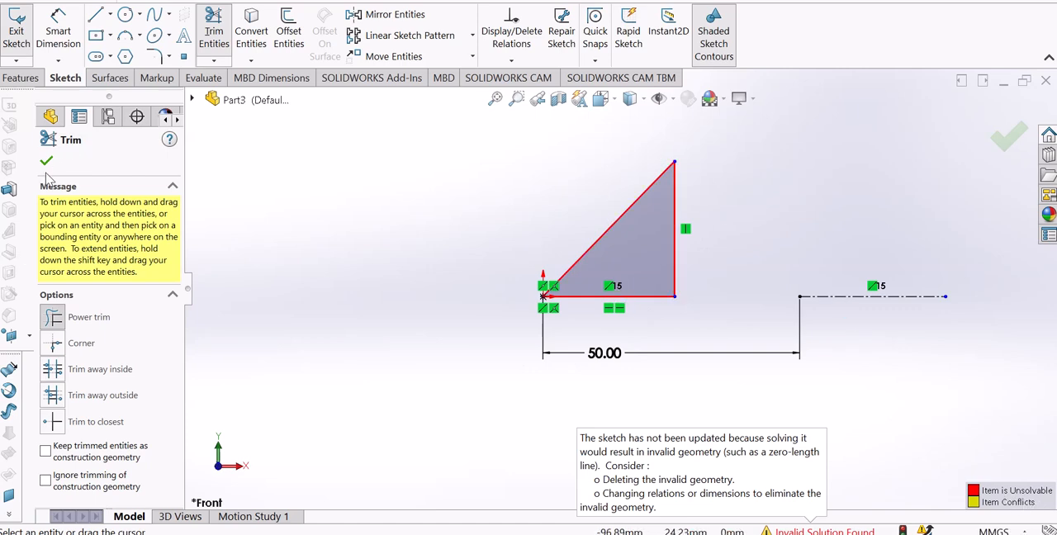
click(46, 163)
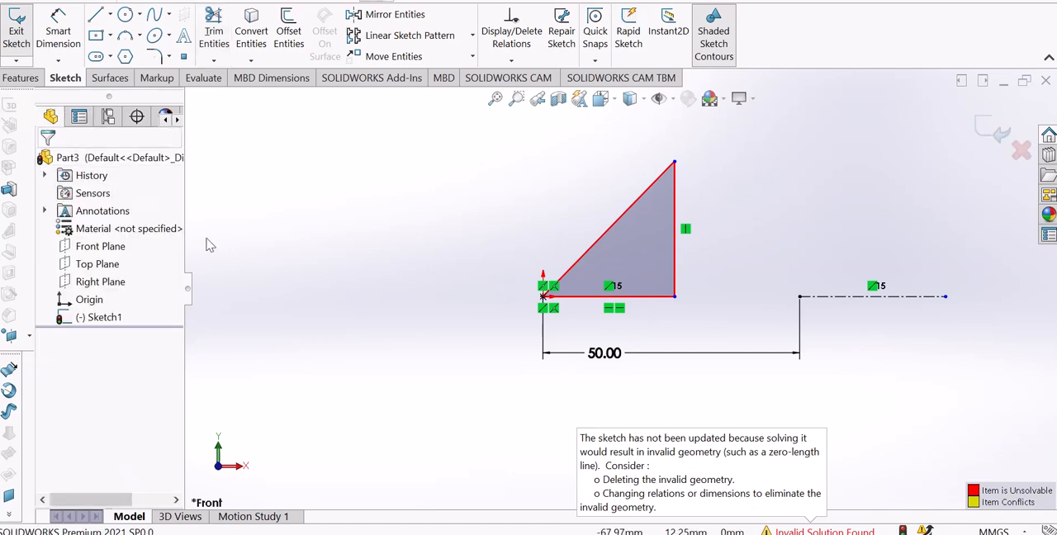
key(ctrl+z)
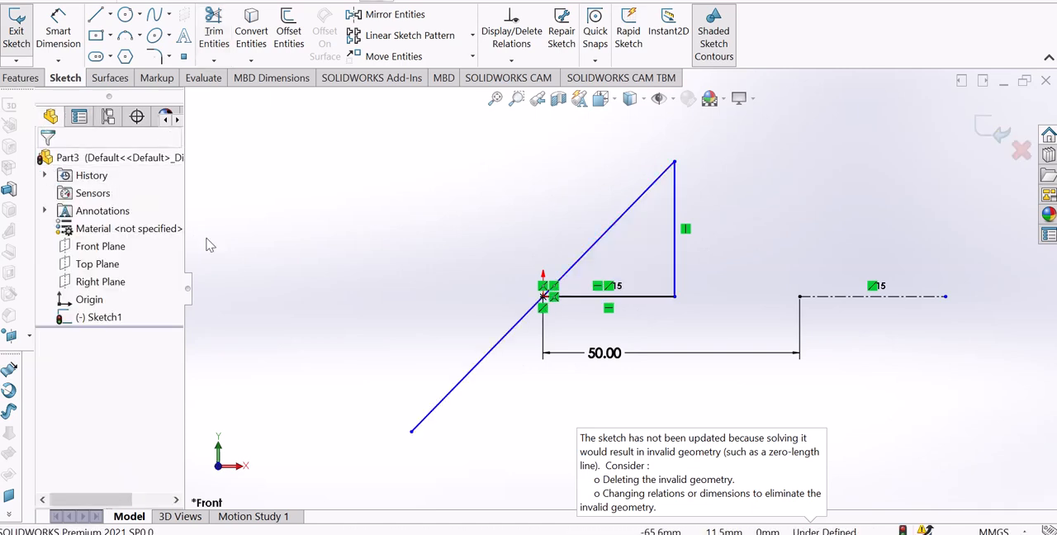
Delete the diagonal line and replace it with a new line from the vertical line's upper endpoint to the origin.
click(589, 259)
key(Delete)
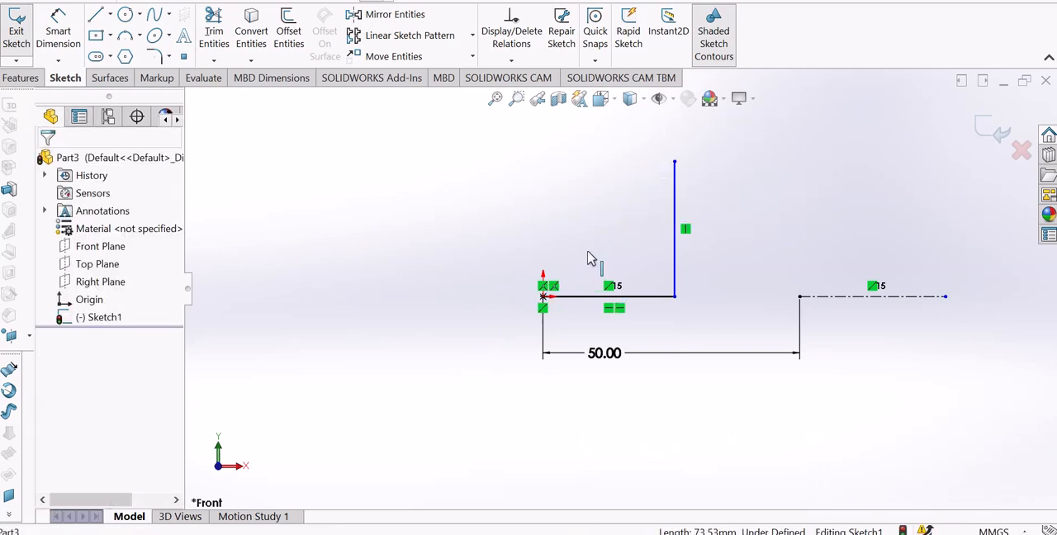
key(l)
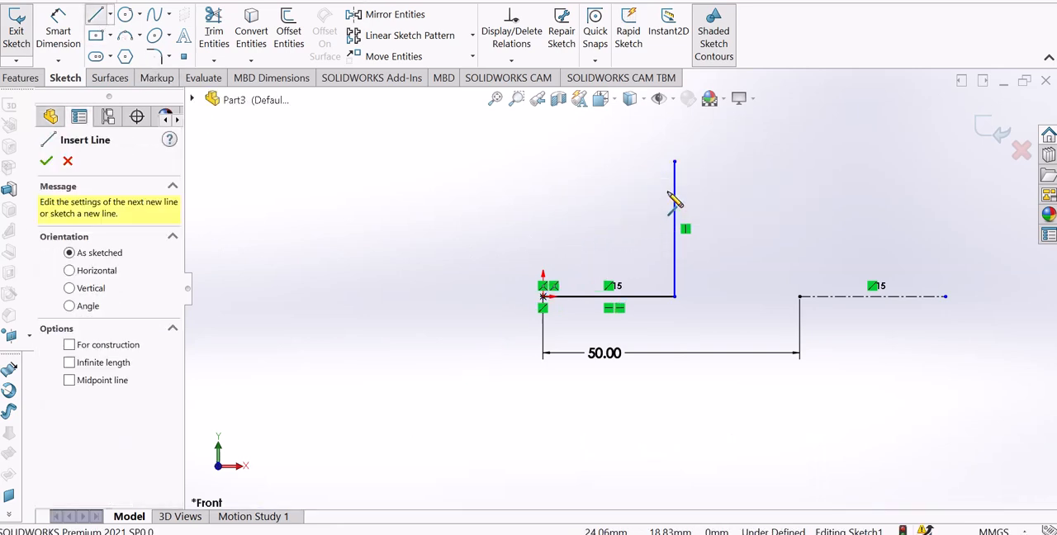
click(674, 163)
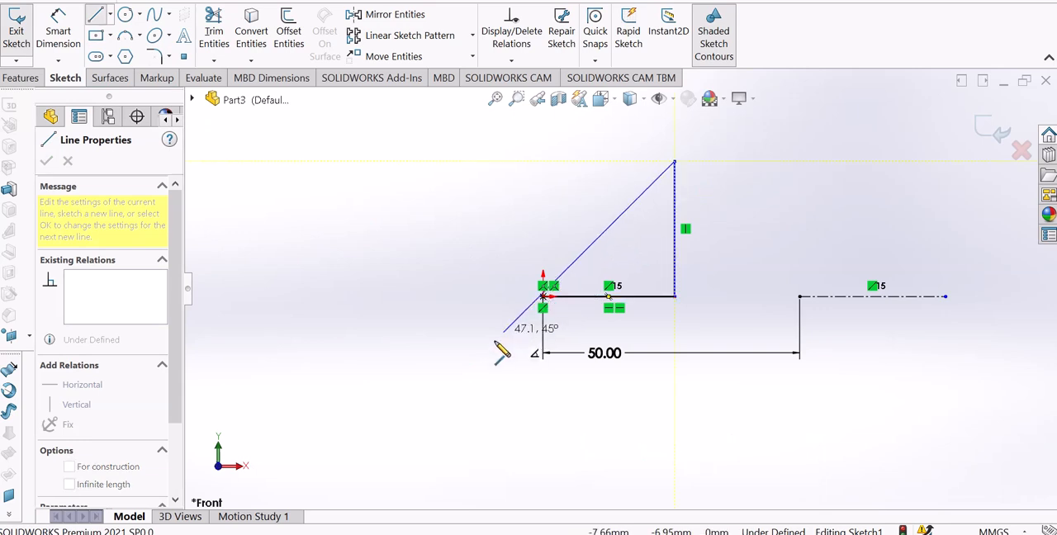
click(543, 296)
right_click(542, 297)
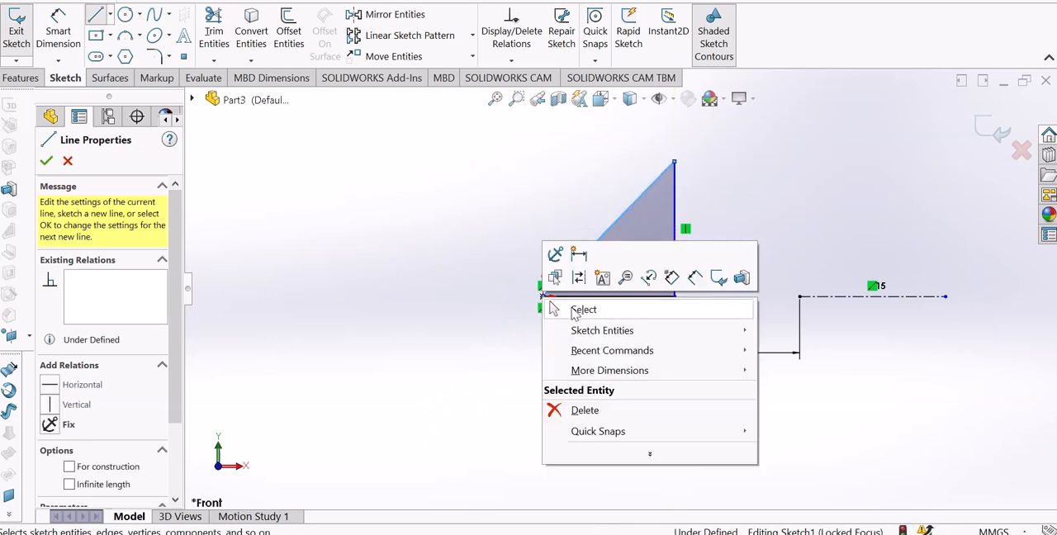
click(572, 311)
Dimension the triangle's vertical line and set its length to 50 mm.
scroll(630, 223, down, 2)
scroll(696, 218, up, 5)
scroll(686, 230, down, 4)
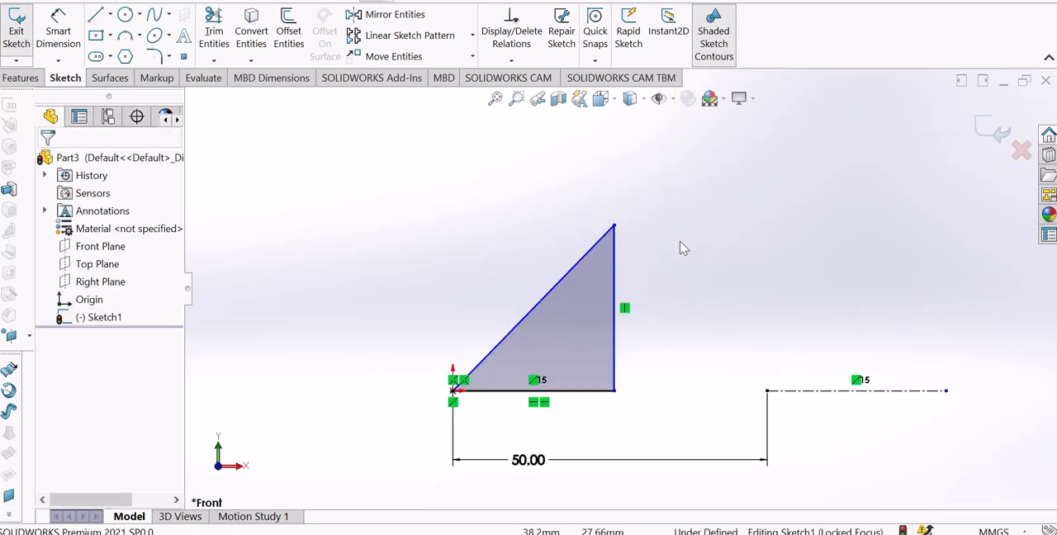
scroll(618, 355, up, 1)
scroll(615, 360, down, 2)
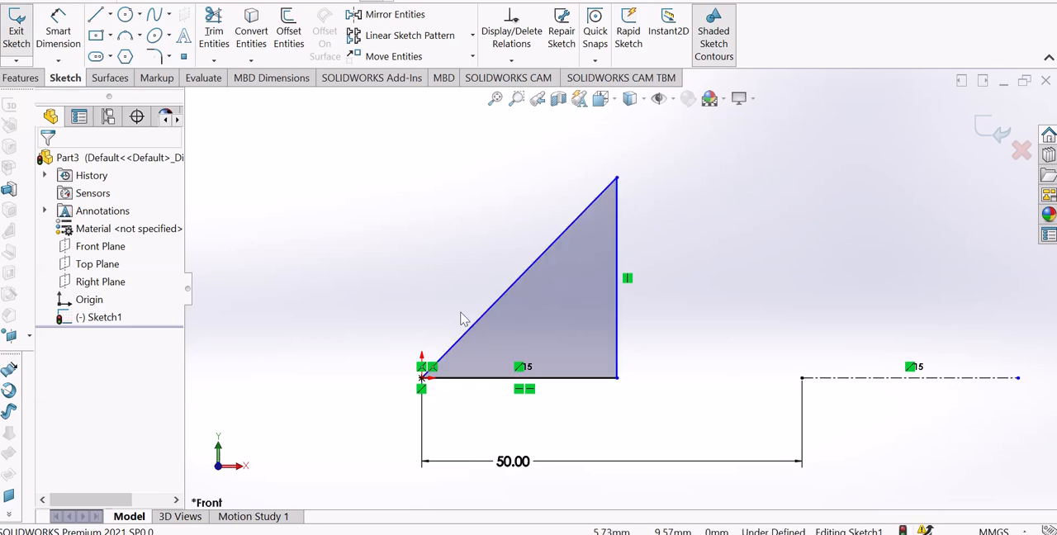
click(69, 47)
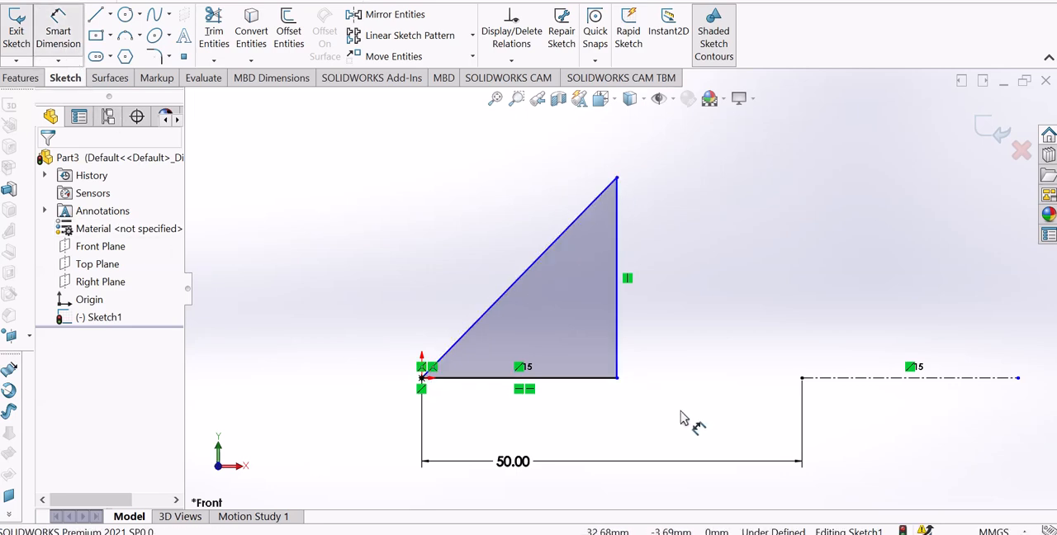
click(619, 334)
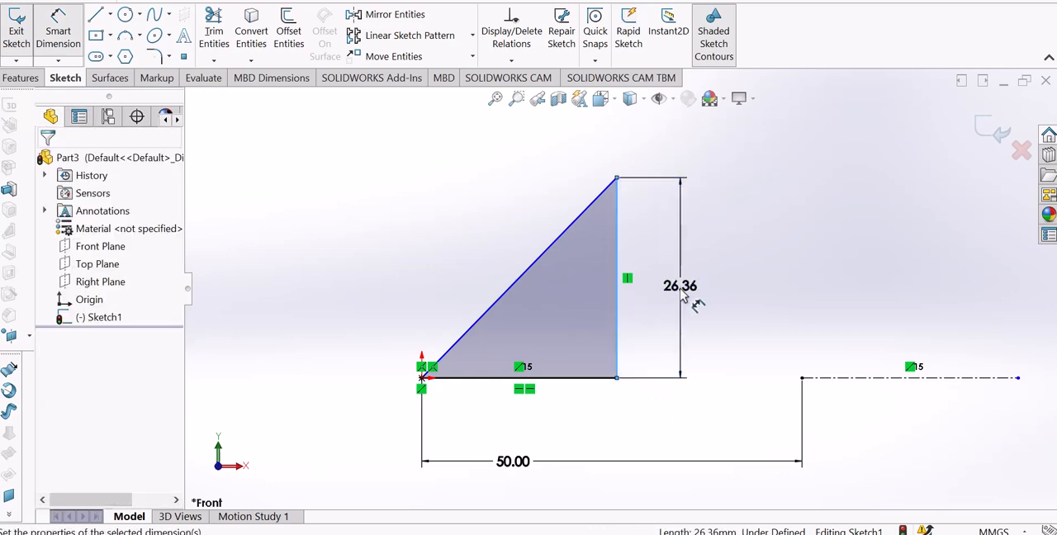
click(681, 287)
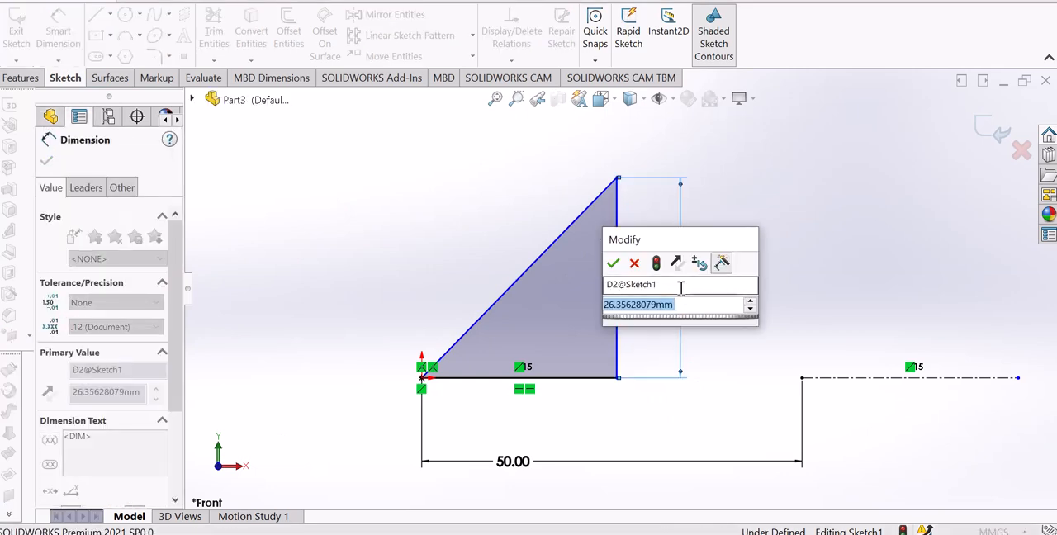
text(50)
key(Return)
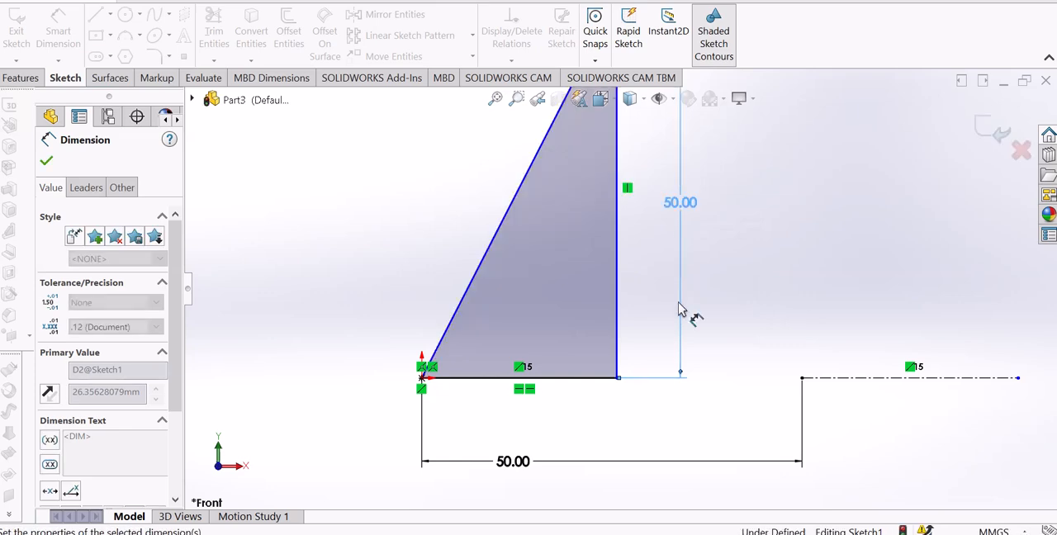
Dimension the triangle's horizontal line and set its length to 30 mm.
scroll(678, 311, up, 4)
scroll(658, 253, down, 1)
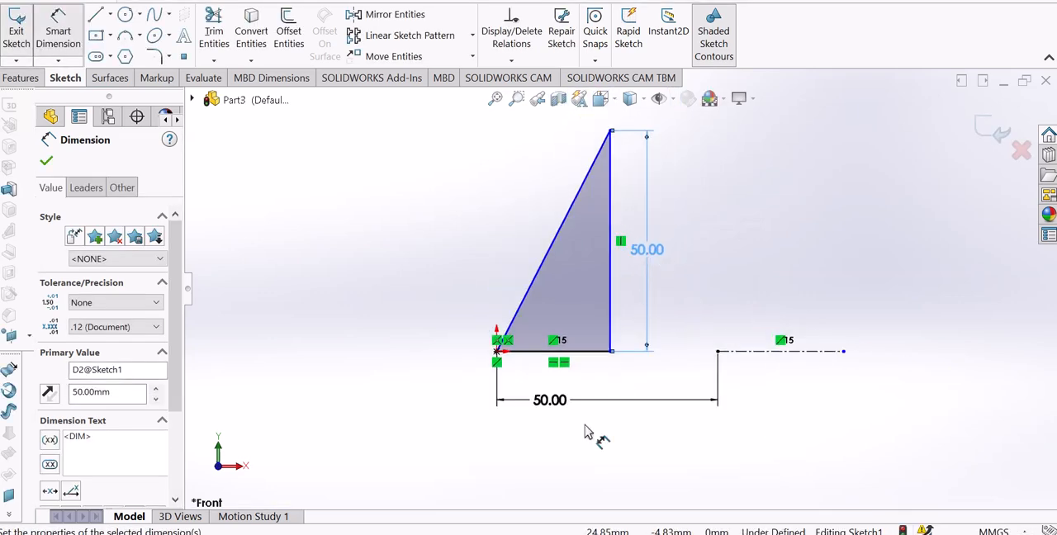
click(588, 353)
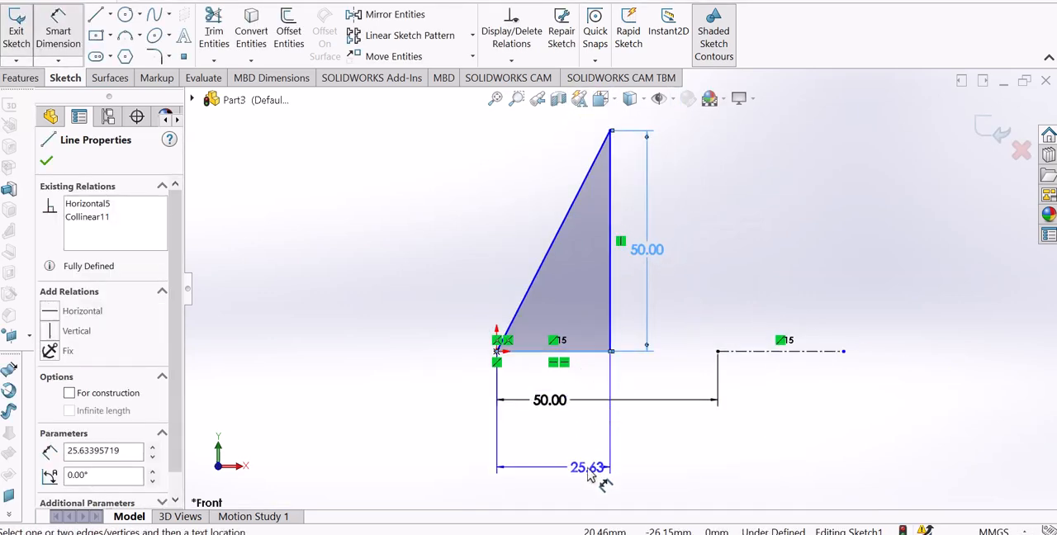
click(588, 473)
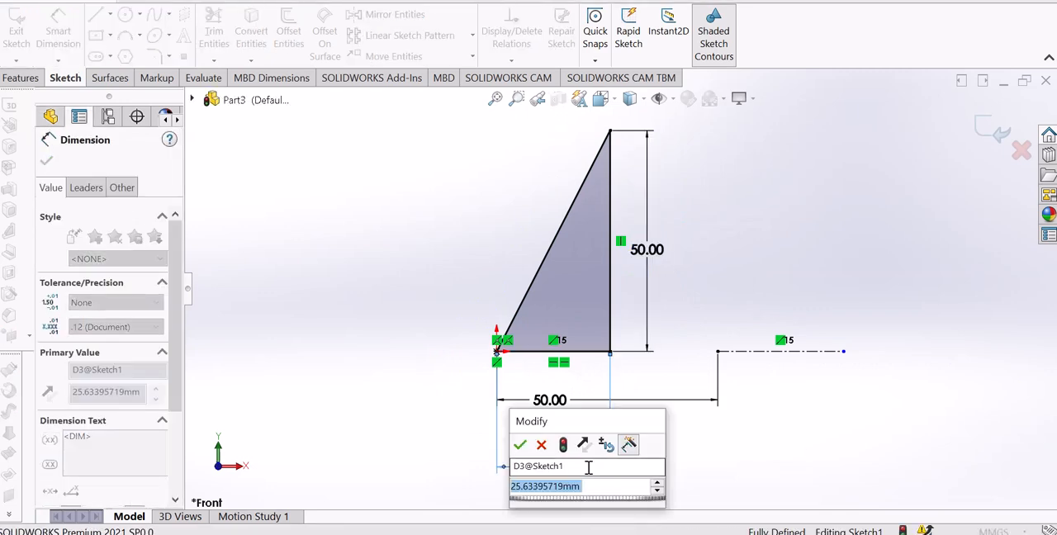
text(30)
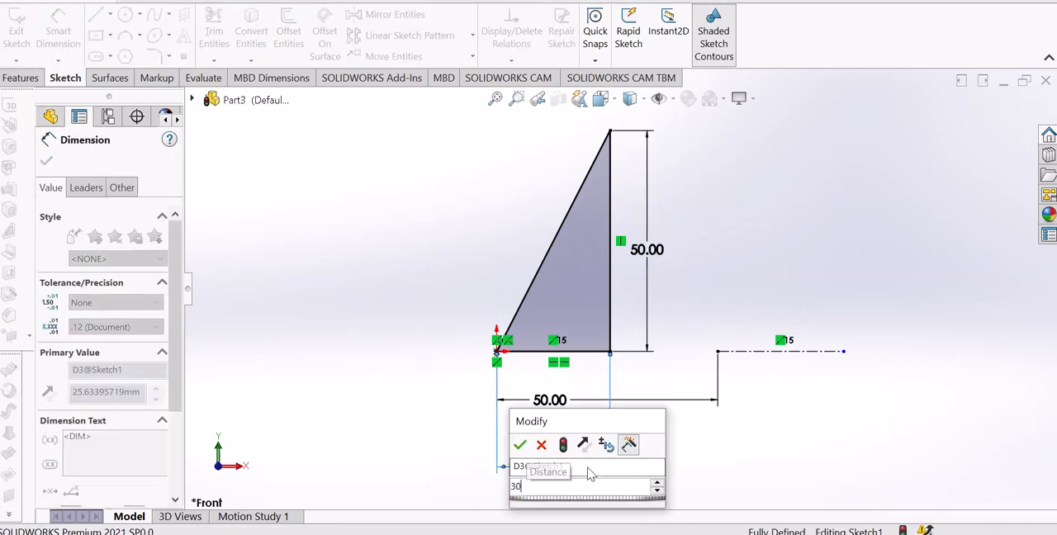
key(Return)
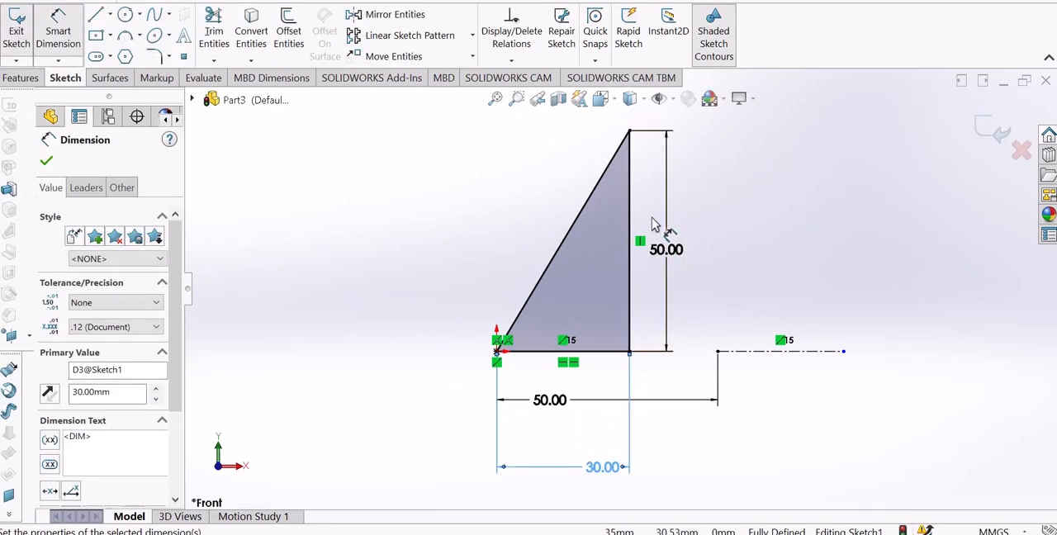
scroll(650, 219, up, 2)
scroll(651, 219, down, 2)
right_click(764, 205)
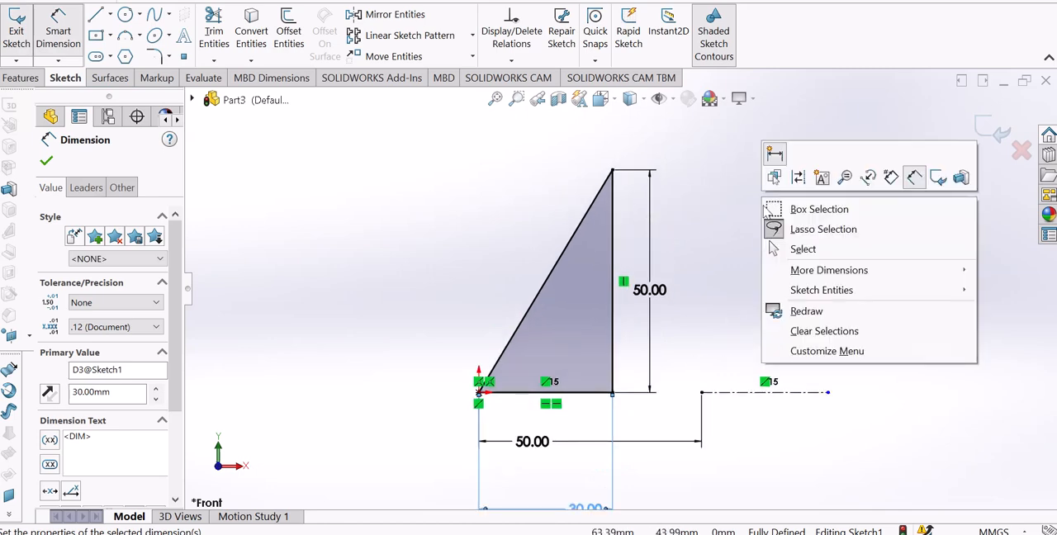
click(797, 249)
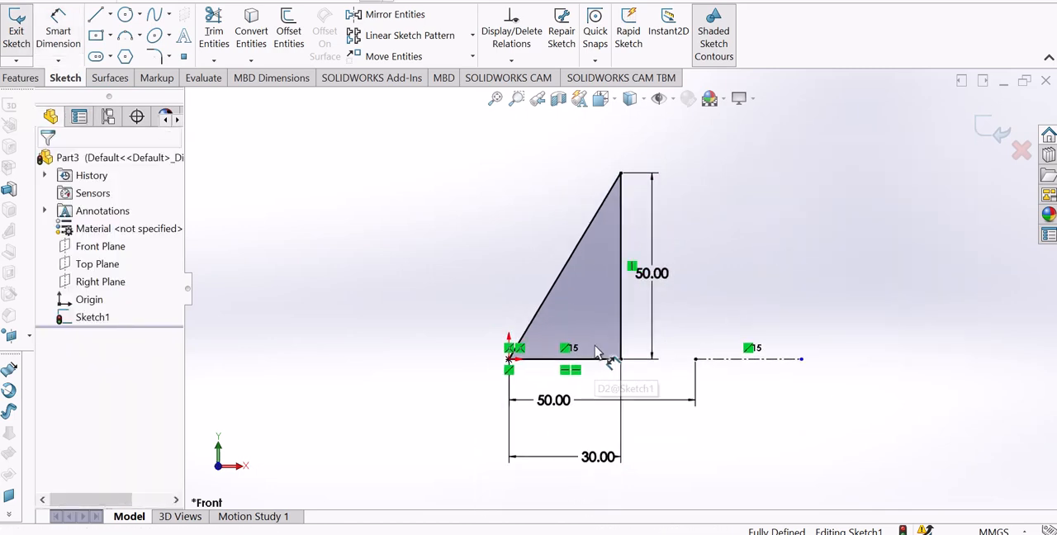
Move the 30 mm dimension closer to the triangle and delete the 50 mm dimension between the origin and the centerline.
scroll(647, 230, up, 2)
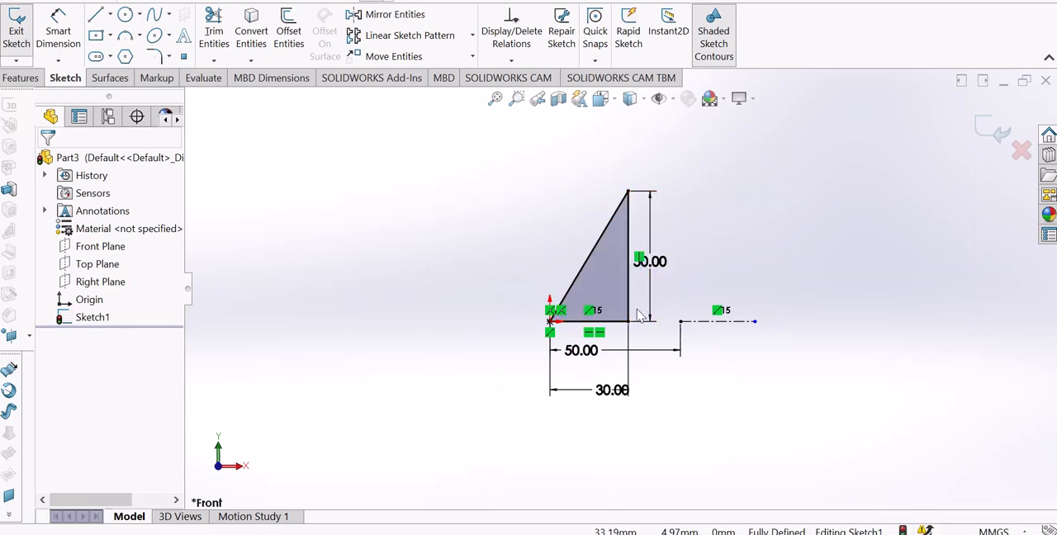
scroll(611, 281, up, 3)
scroll(613, 277, down, 6)
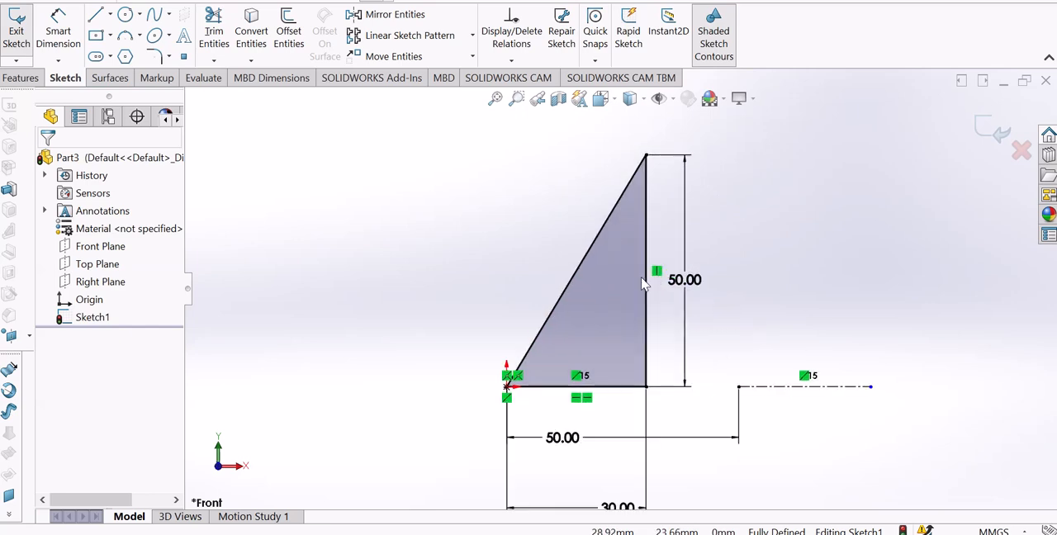
scroll(665, 291, up, 1)
drag(636, 488, 636, 448)
click(682, 413)
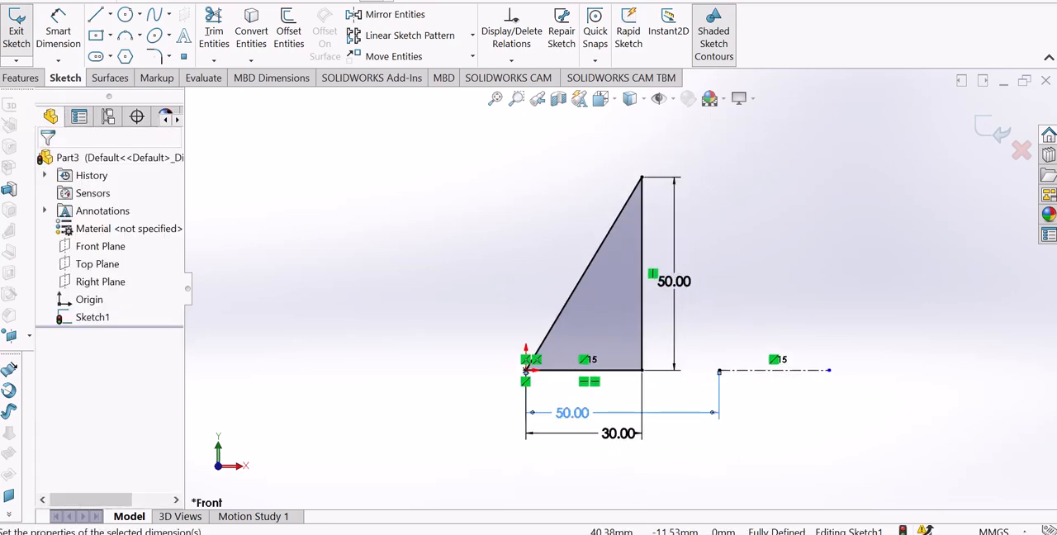
key(Delete)
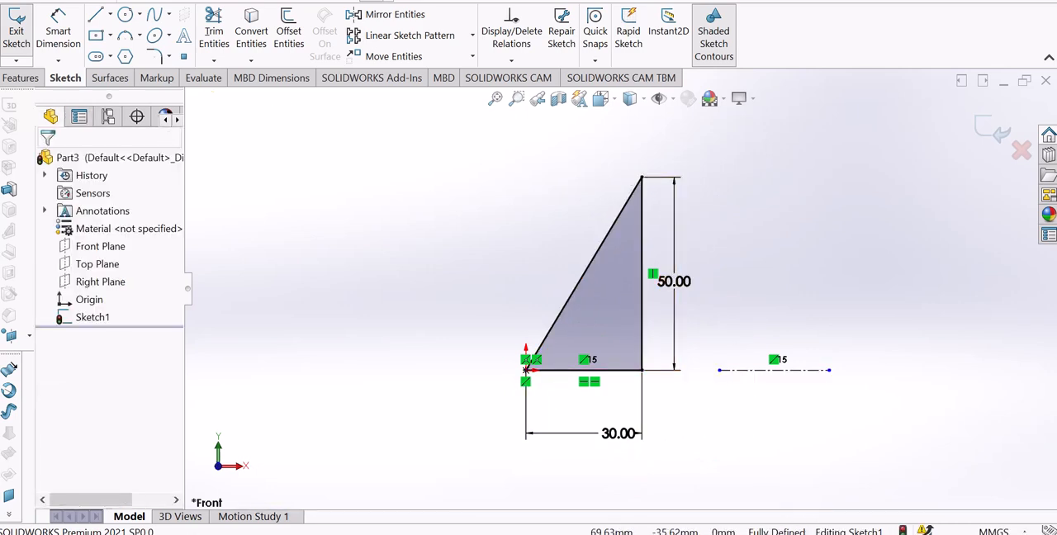
Try to add an angle dimension between the triangle's horizontal and vertical lines.
scroll(681, 302, down, 1)
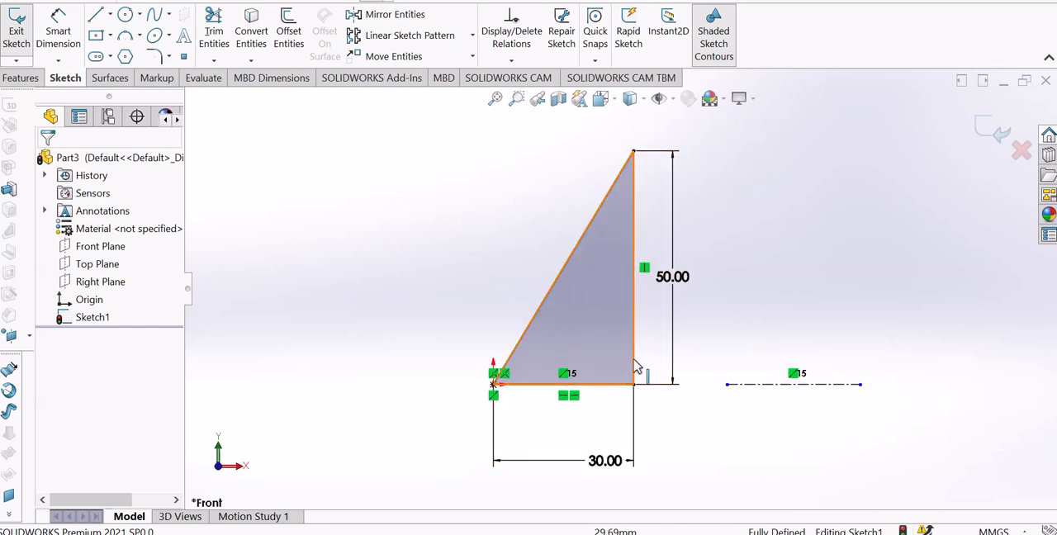
click(57, 34)
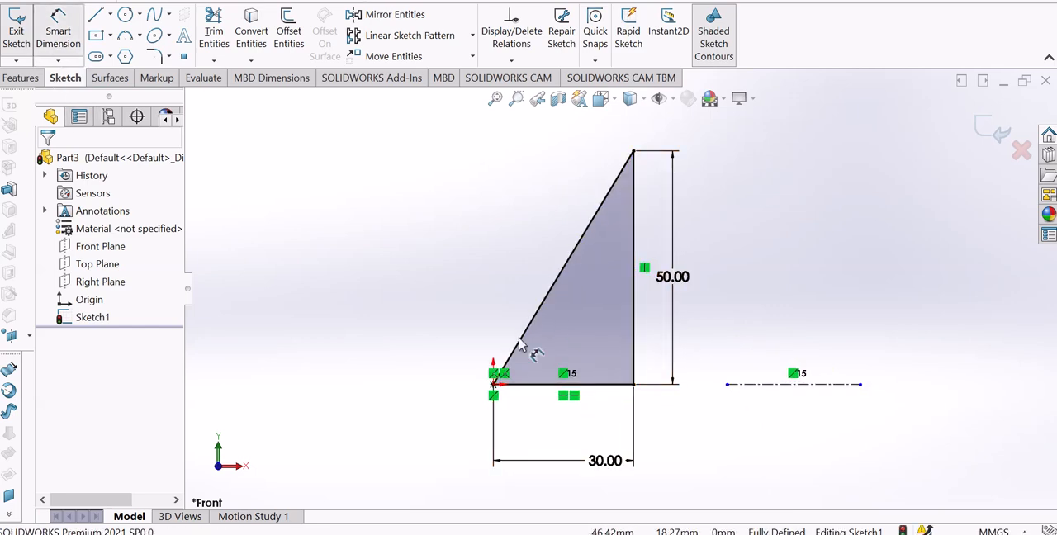
click(611, 385)
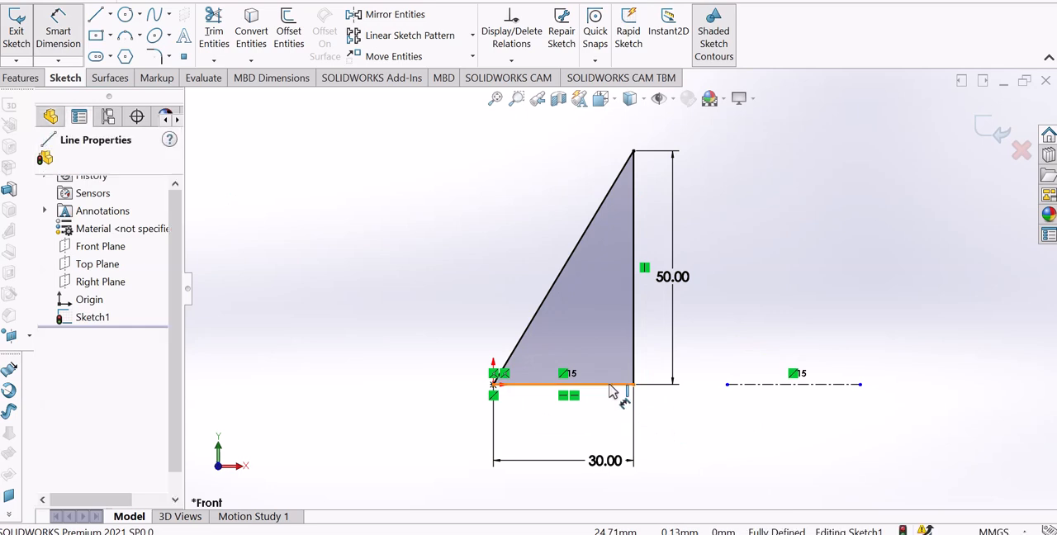
click(635, 347)
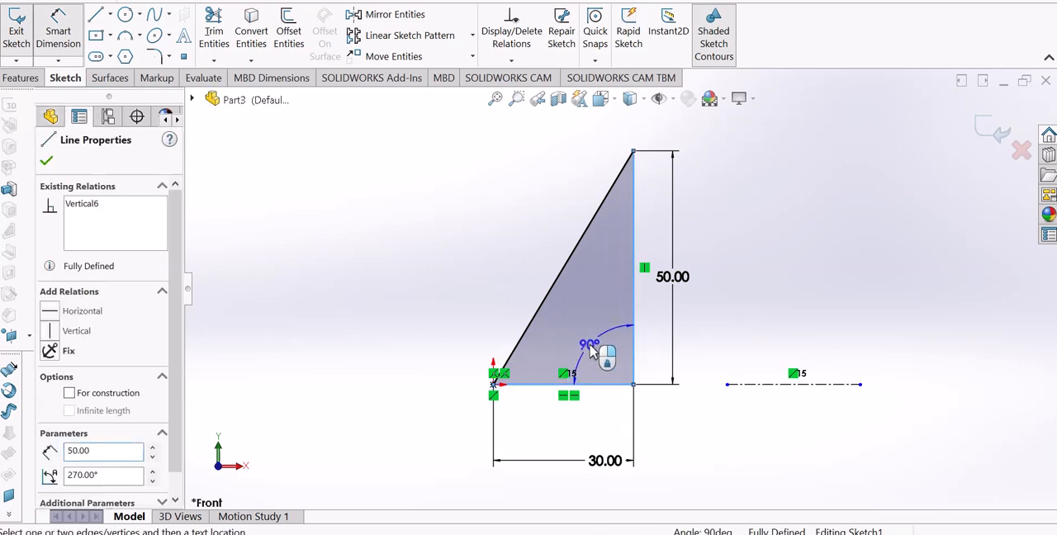
click(598, 356)
click(653, 188)
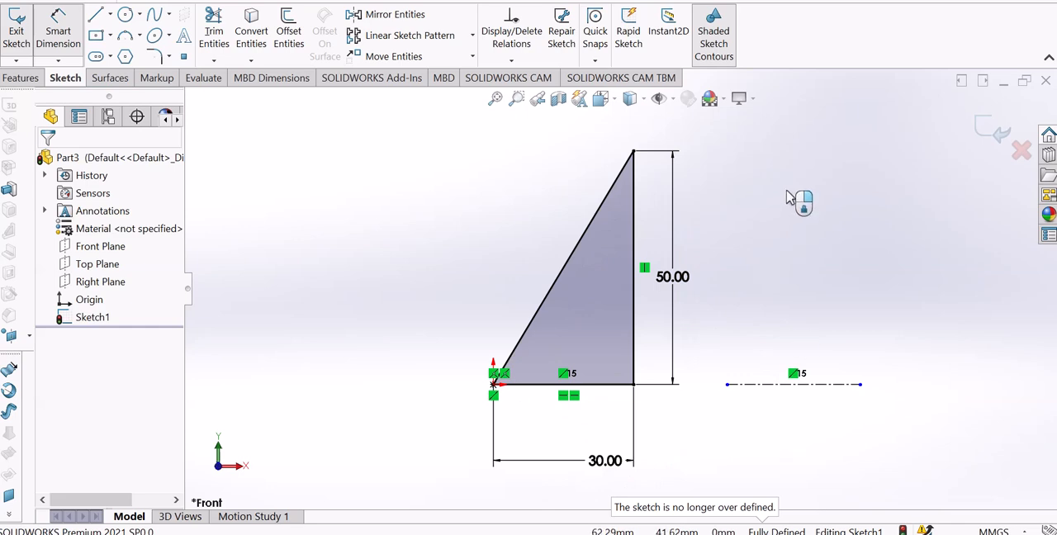
Reposition the 30 mm dimension closer below the triangle's base and finish dimensioning.
scroll(632, 163, up, 1)
scroll(634, 162, down, 1)
scroll(618, 301, up, 1)
scroll(619, 304, down, 1)
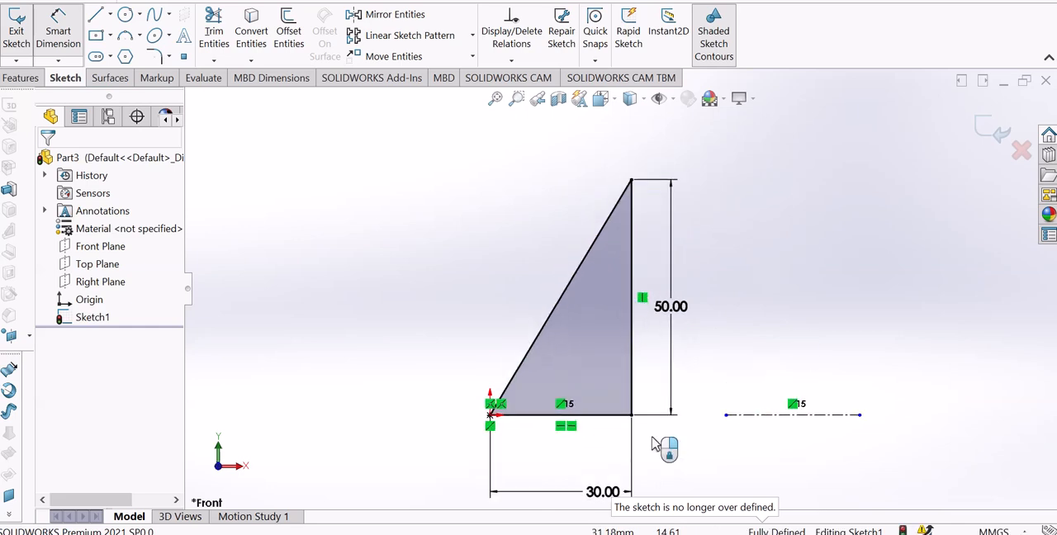
click(624, 491)
drag(621, 494, 625, 460)
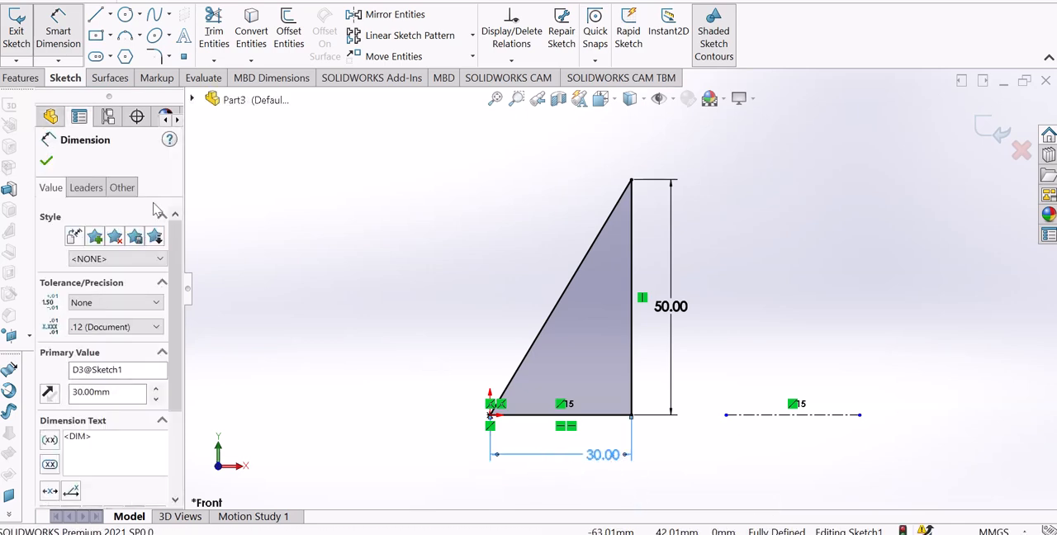
click(46, 161)
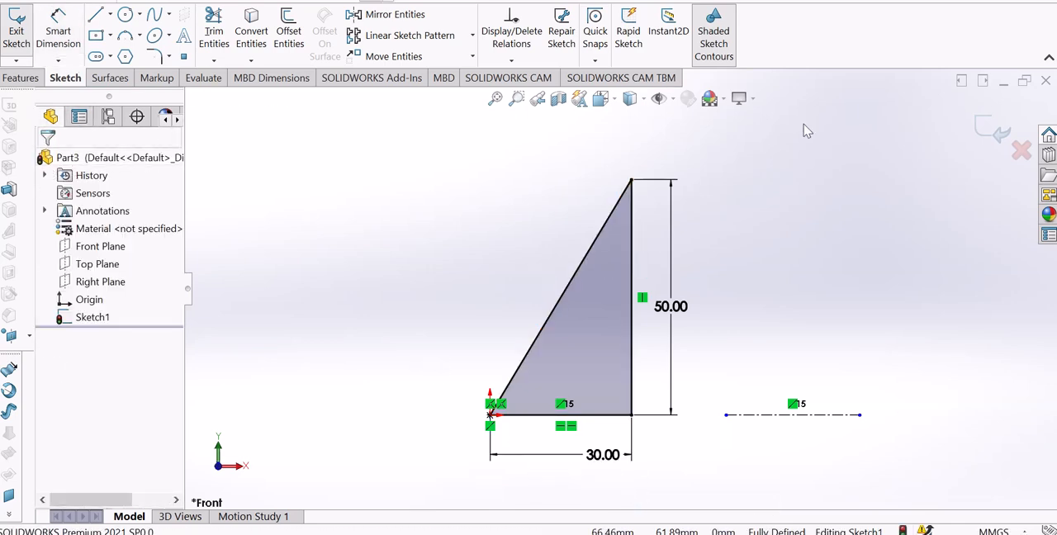